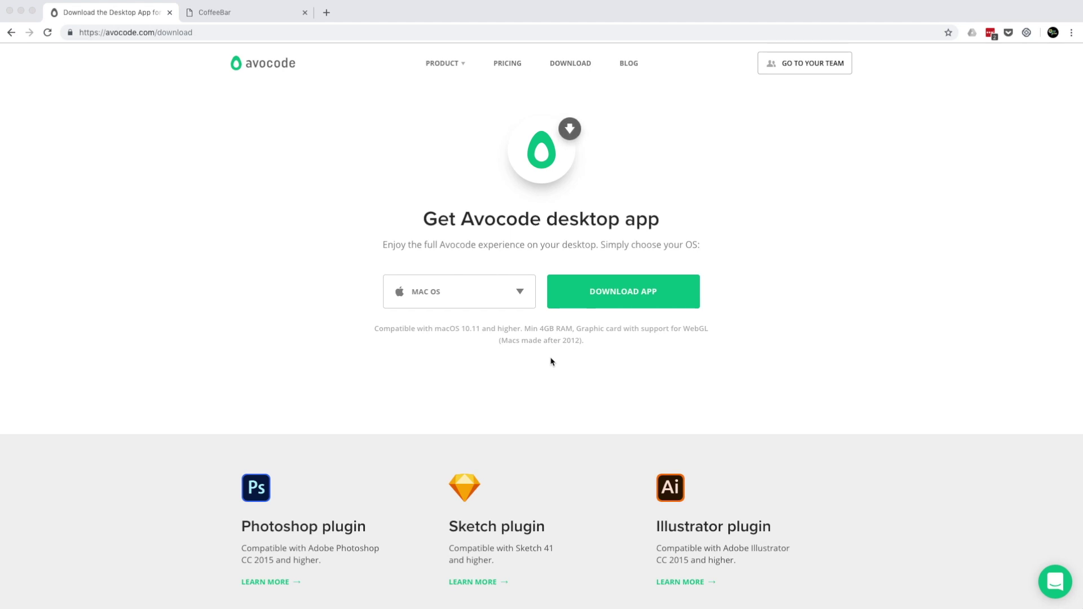
- Keep MAC OS selected as the operating system on the Avocode download page
click(550, 367)
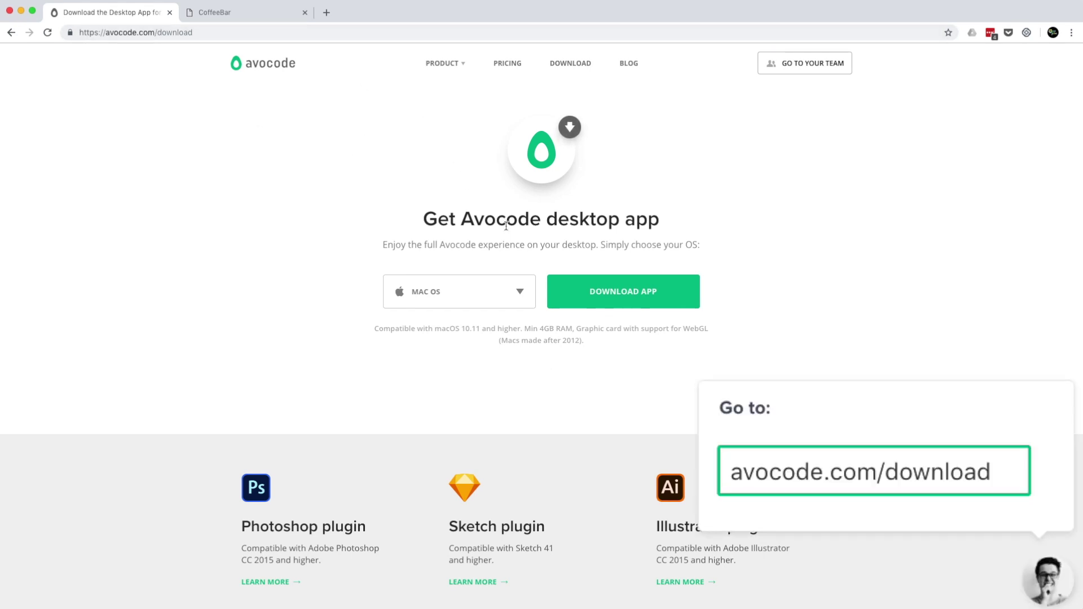
click(517, 292)
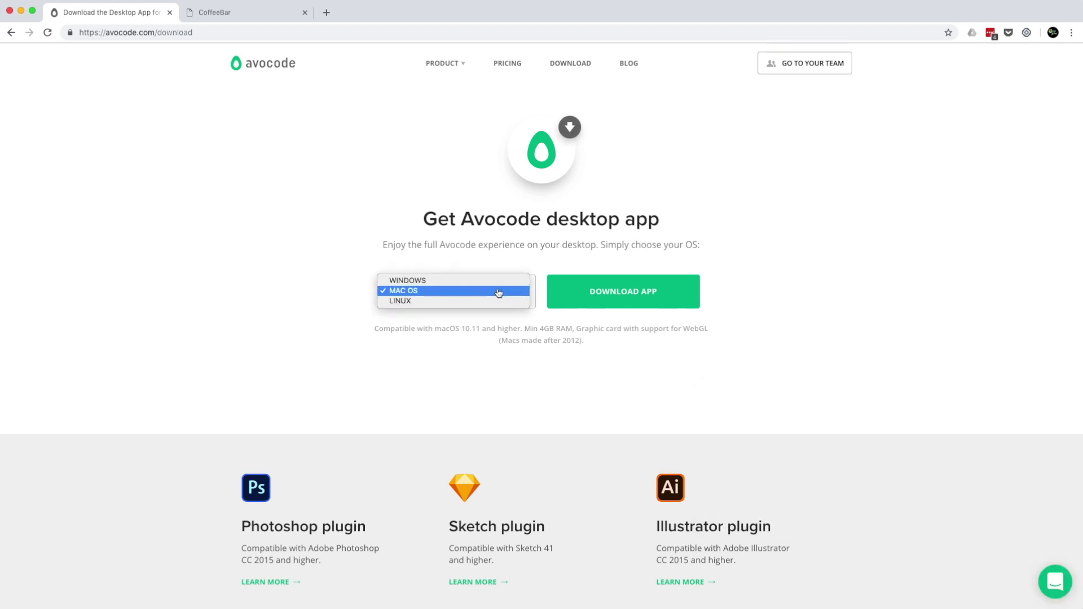
click(559, 341)
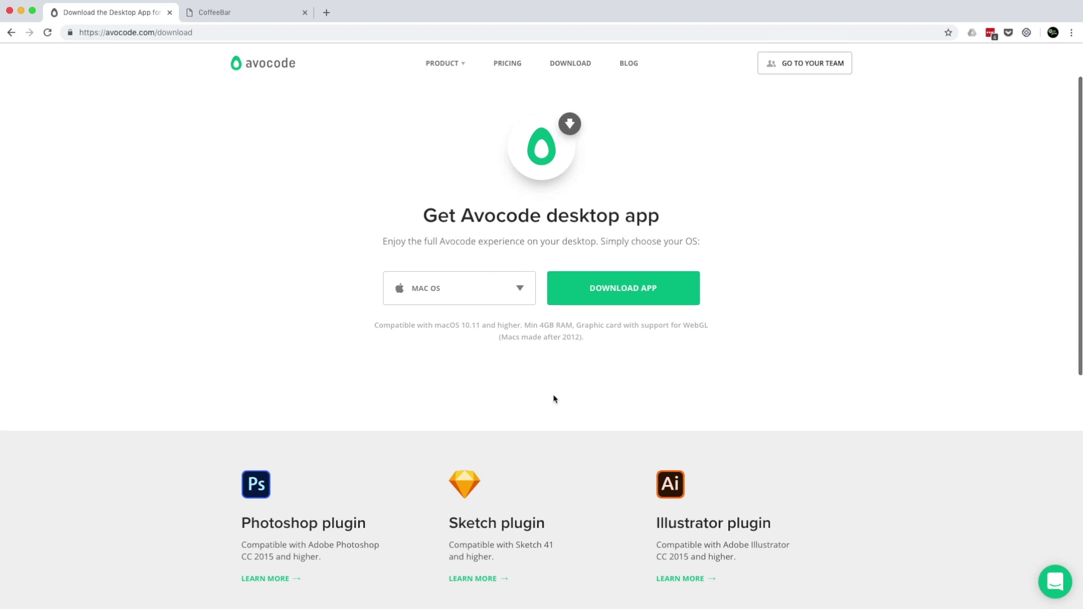
scroll(553, 399, down, 2)
scroll(553, 399, down, 2)
scroll(553, 399, up, 1)
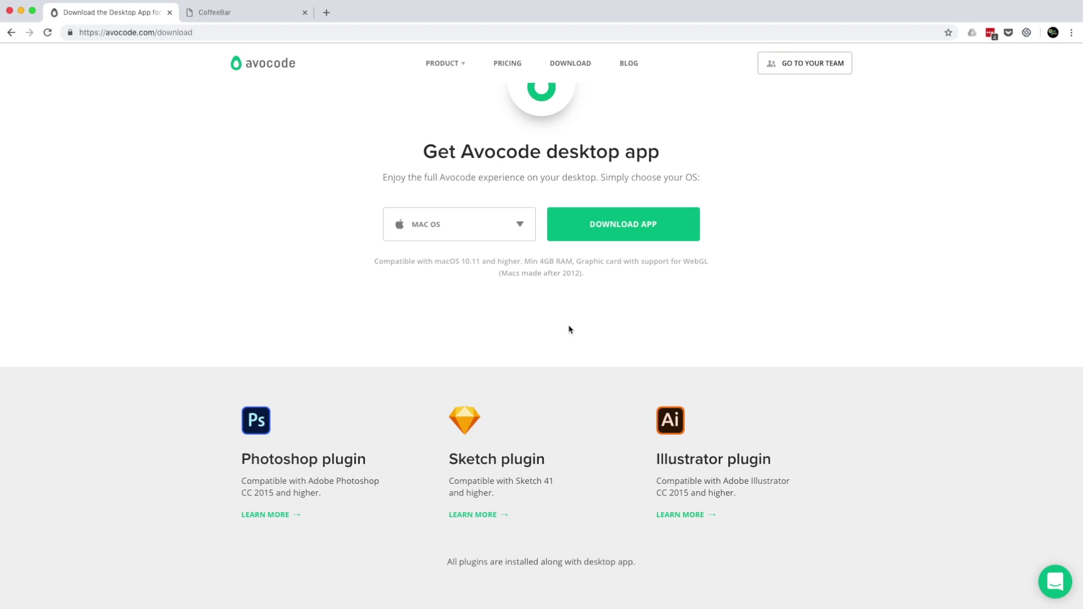
scroll(568, 328, up, 3)
scroll(542, 401, down, 1)
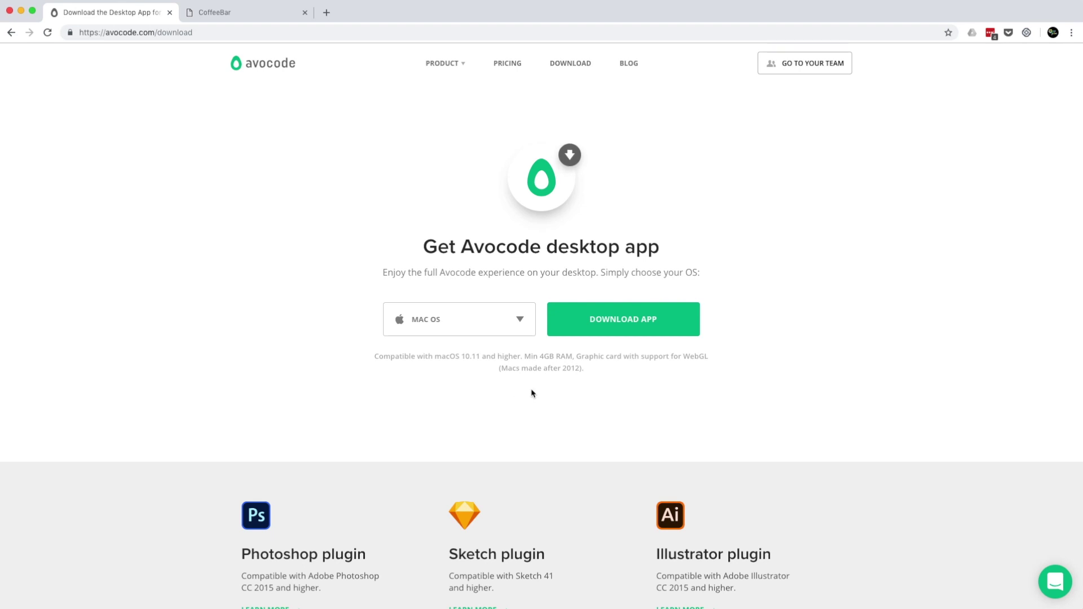
- Download Avocode-3.5.6.dmg and drag Avocode into the Applications folder
click(616, 324)
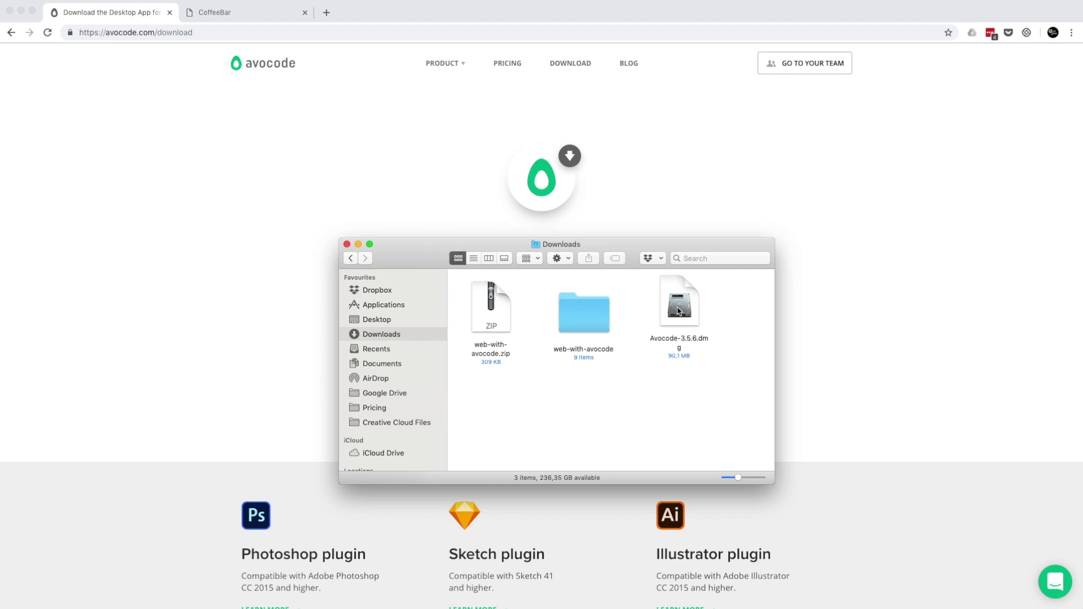
click(679, 311)
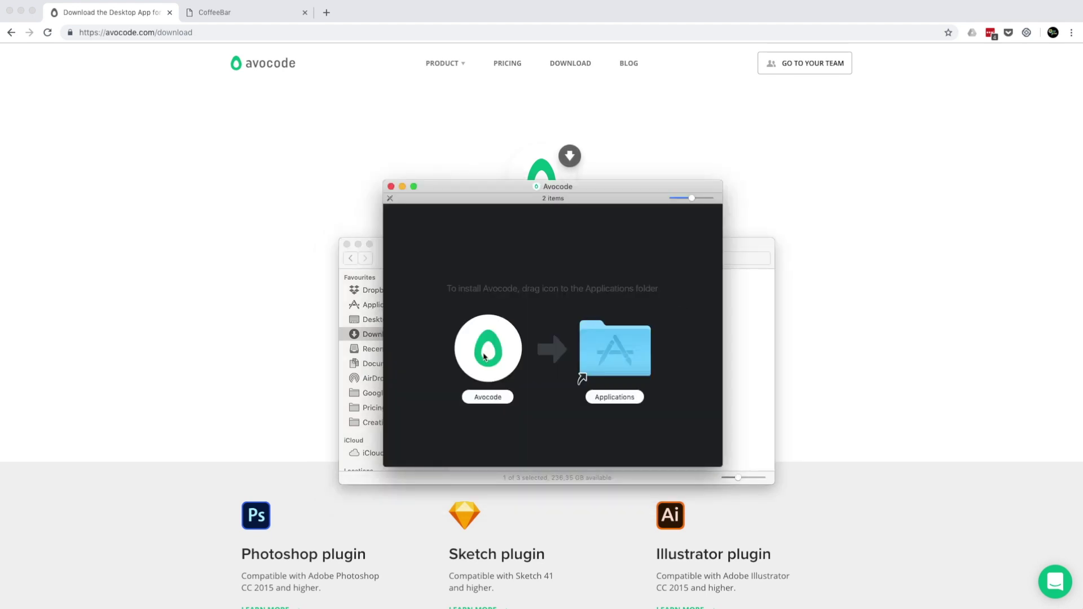
drag(484, 356, 612, 356)
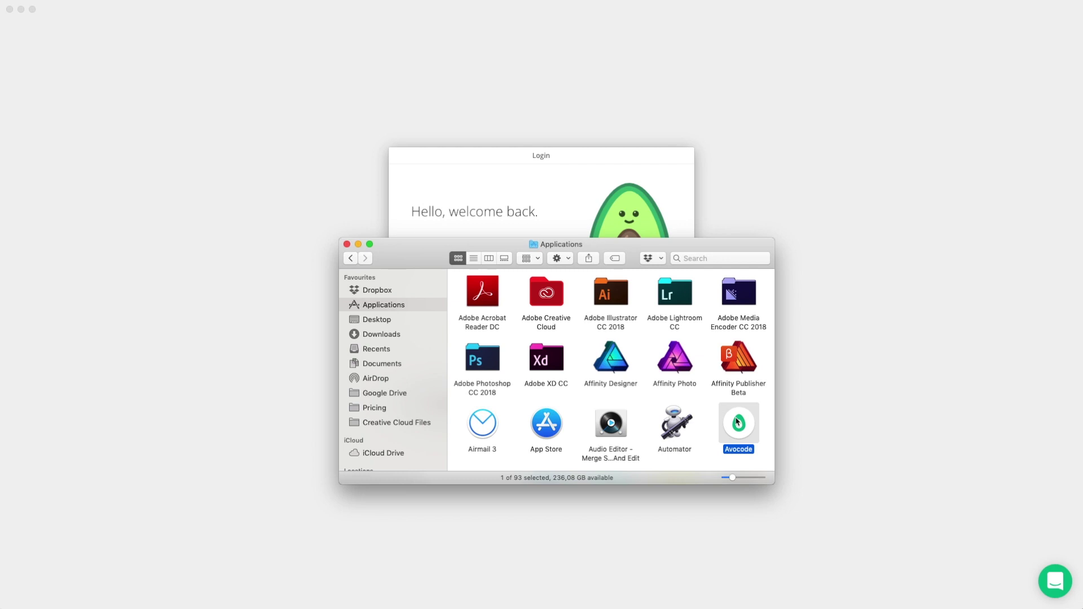
- Launch Avocode from Applications and choose 'Login via browser' instead of e-mail sign-in
double_click(737, 421)
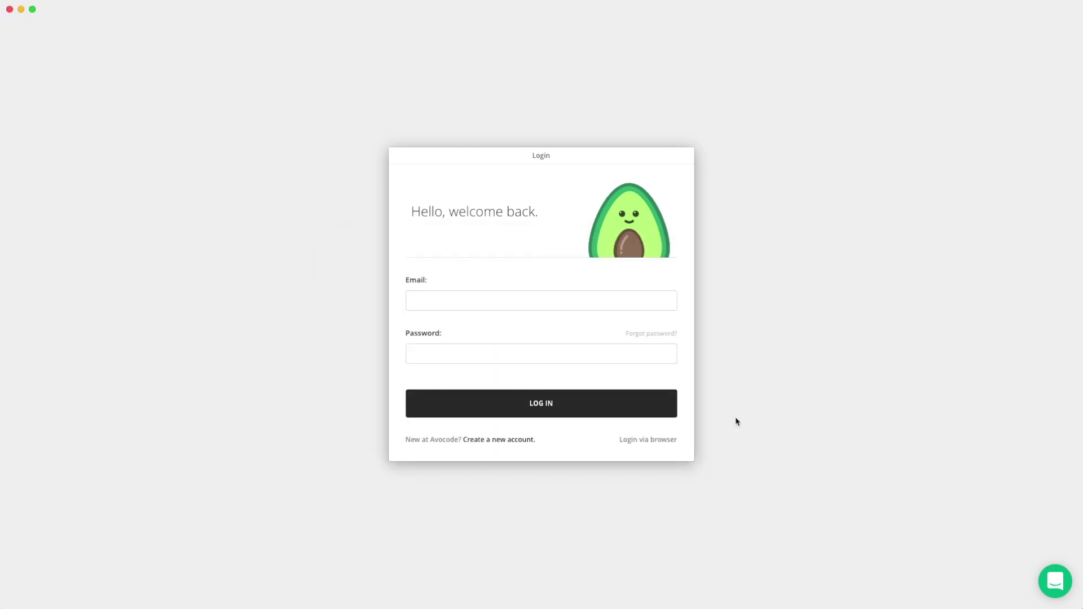
click(524, 307)
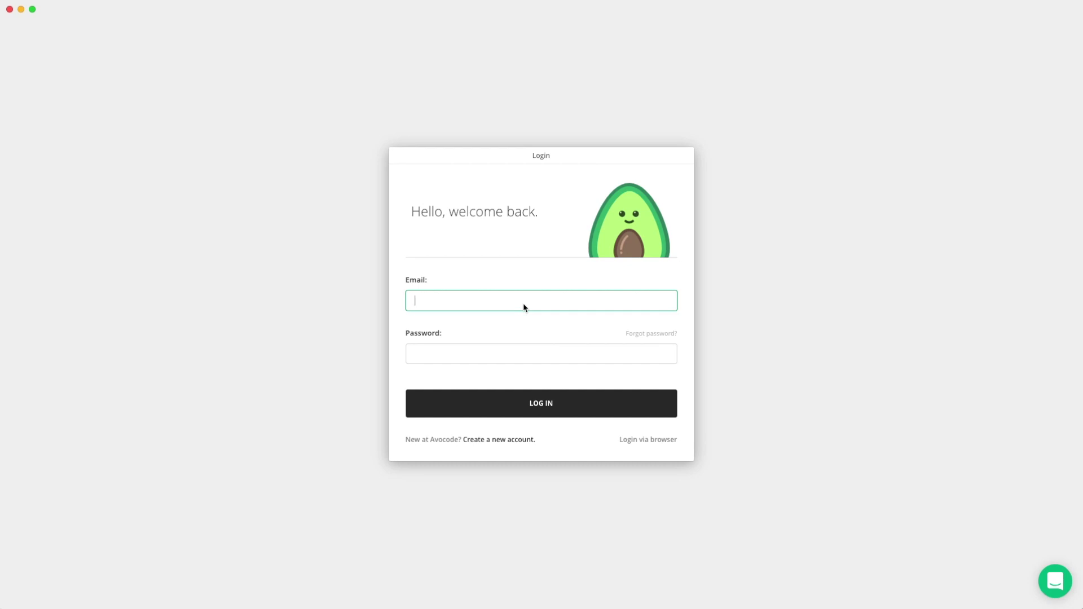
click(646, 445)
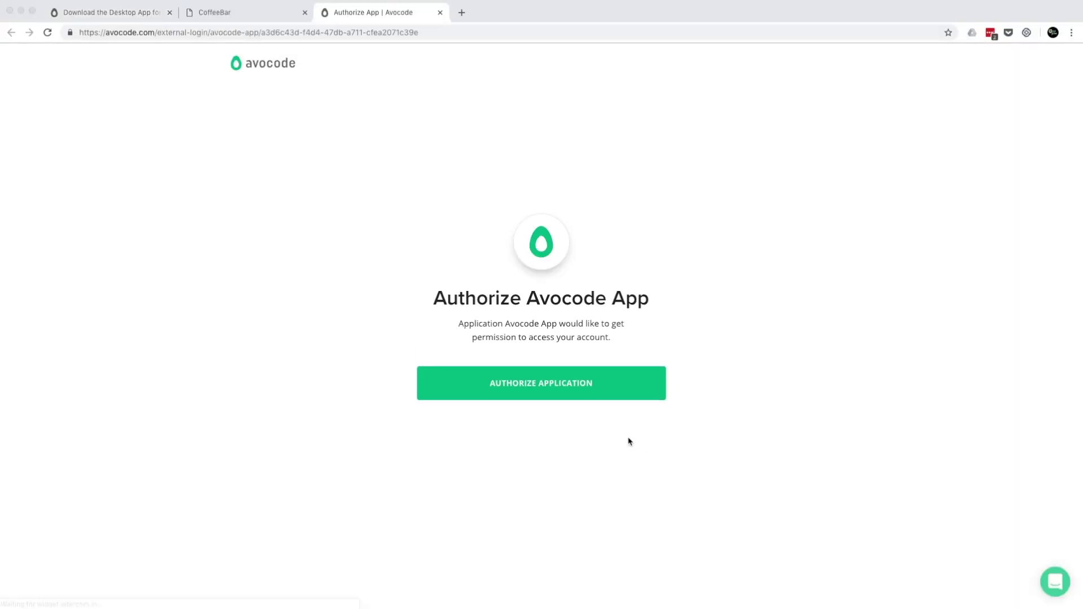
- Authorize the Avocode desktop app on the avocode.com Authorize Avocode App page
click(547, 388)
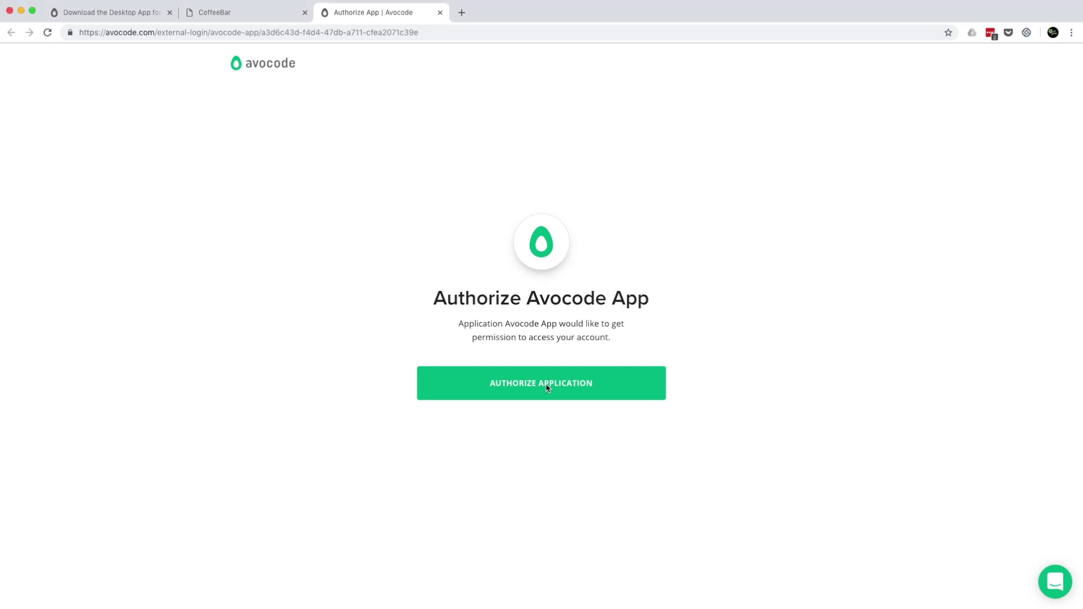
click(547, 388)
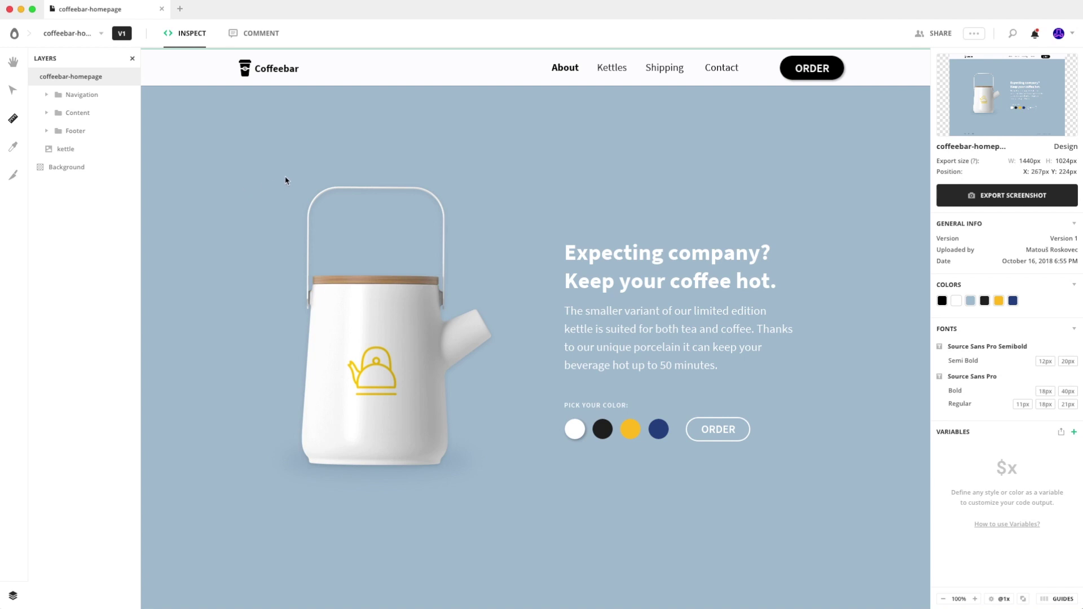
- Return to the coffeebar-website.sketch overview and select the coffeebar-homepage design
click(16, 34)
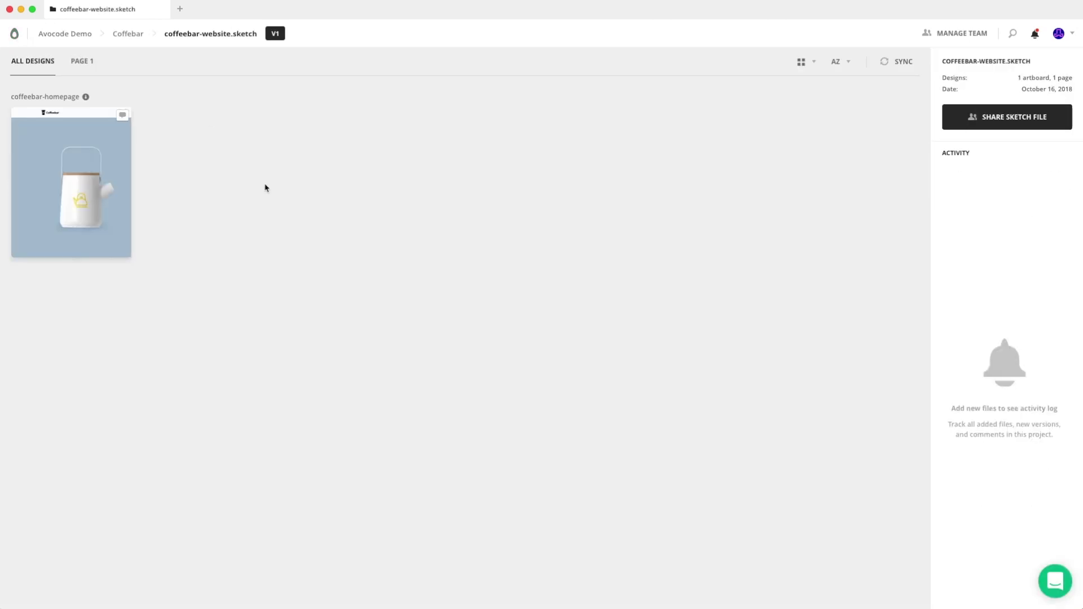
mouse_move(87, 98)
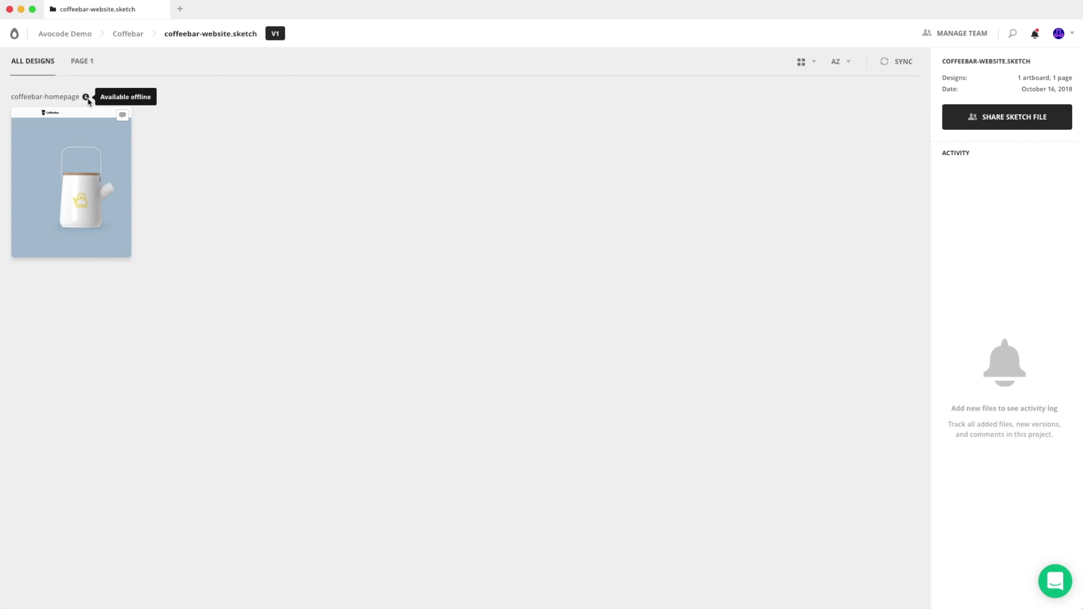
click(88, 192)
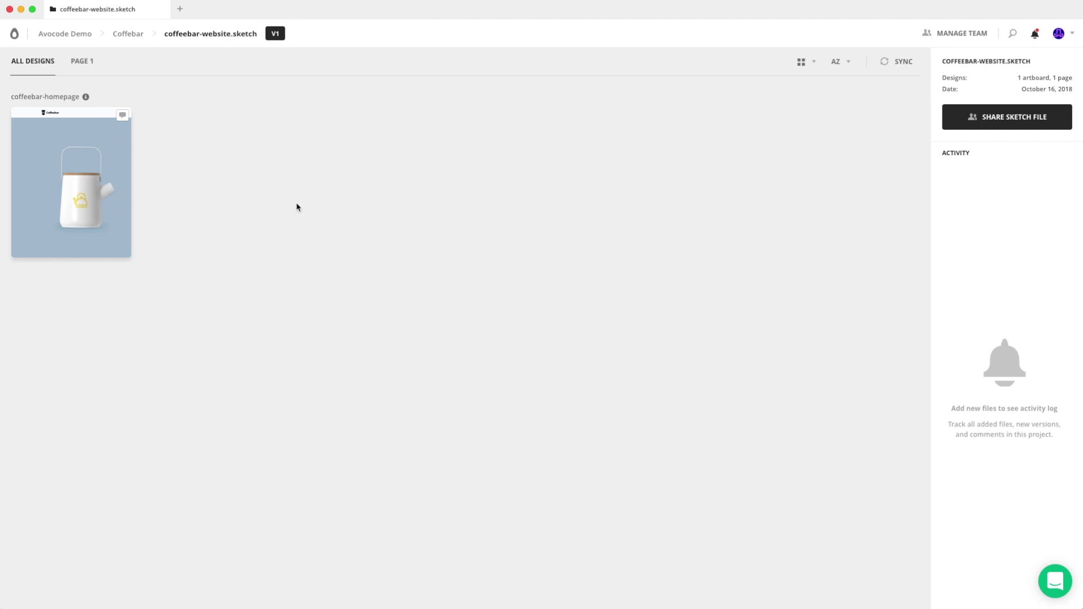
- Set the Coffebar project's export assets folder to Downloads/web-with-avocode and save the settings
click(129, 40)
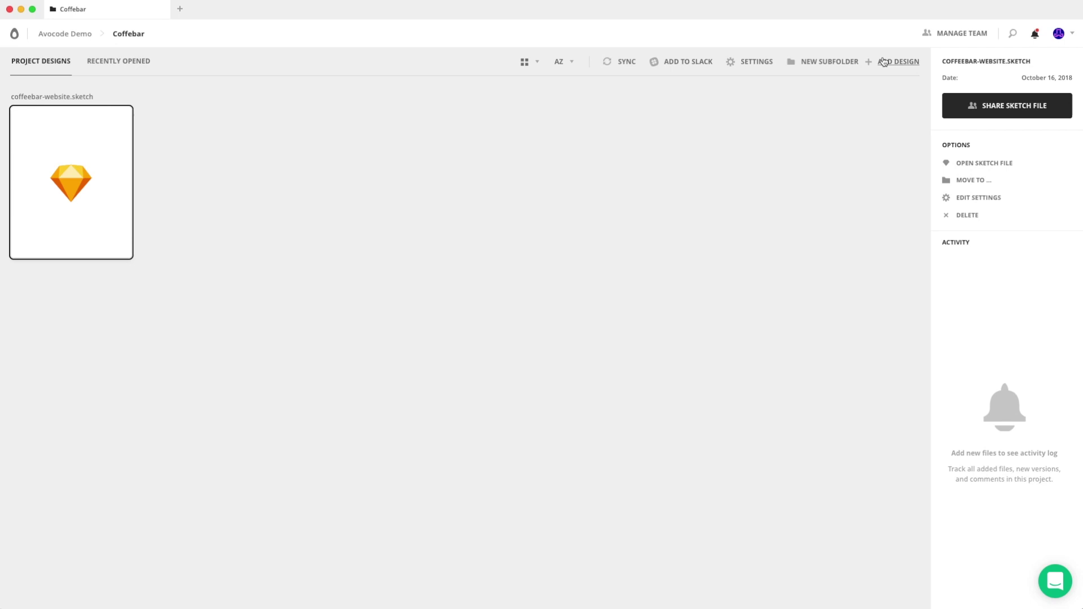
click(744, 66)
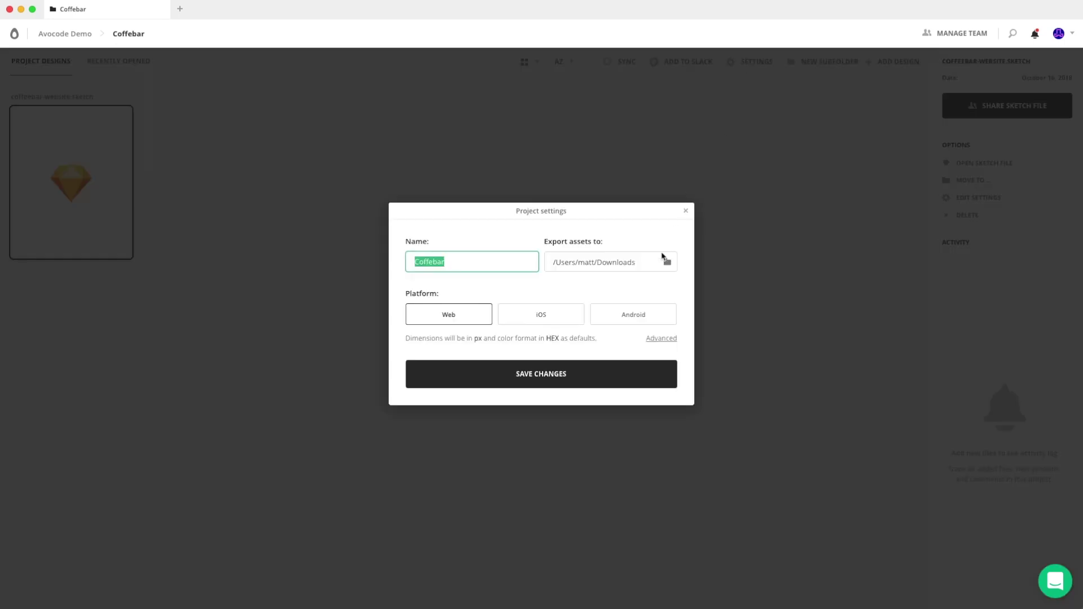
click(665, 261)
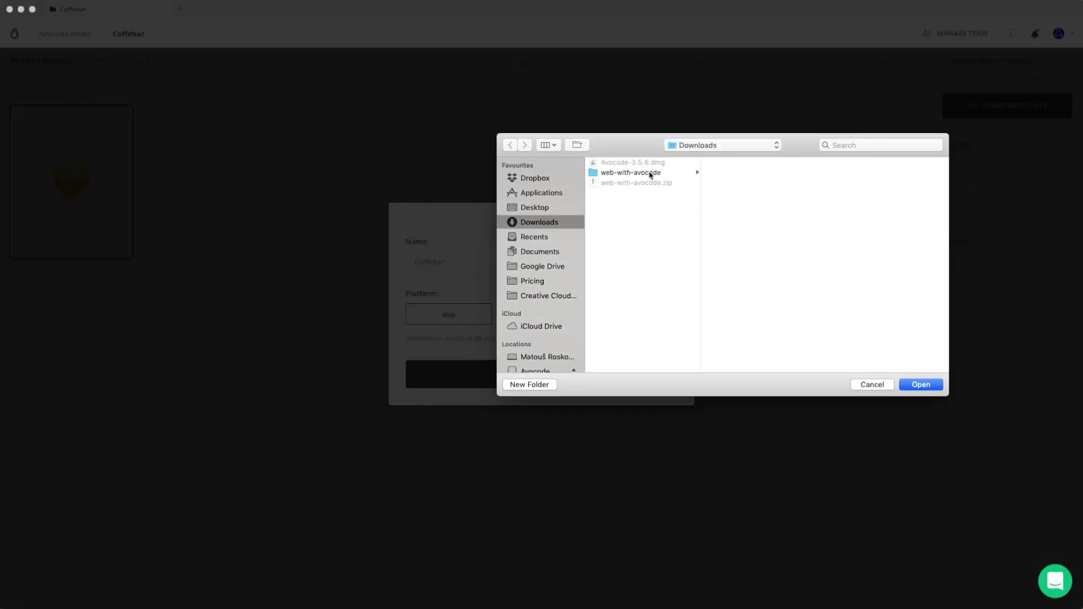
click(643, 173)
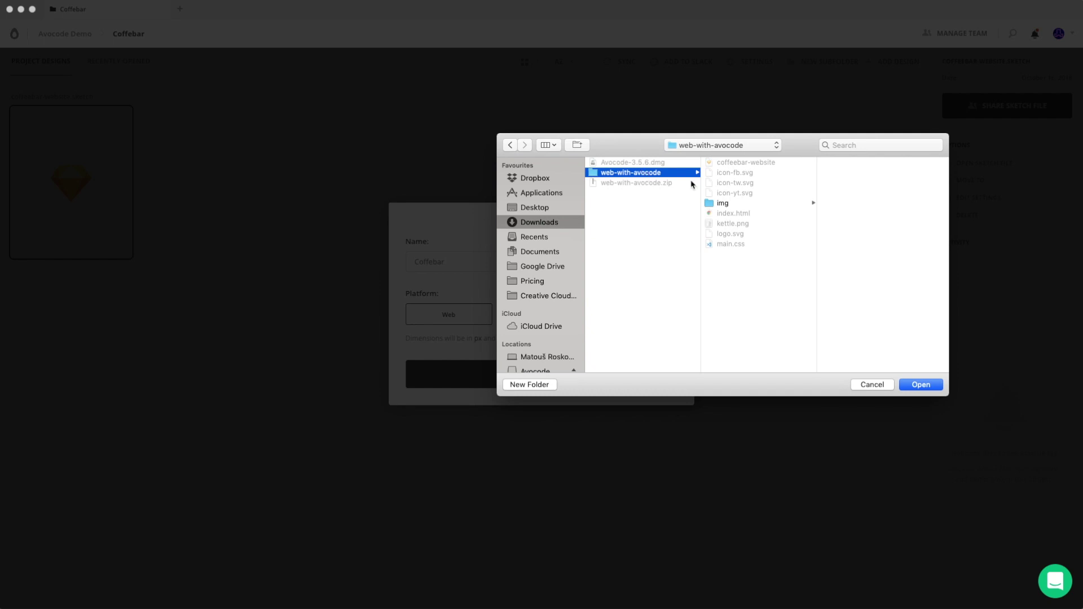
click(921, 386)
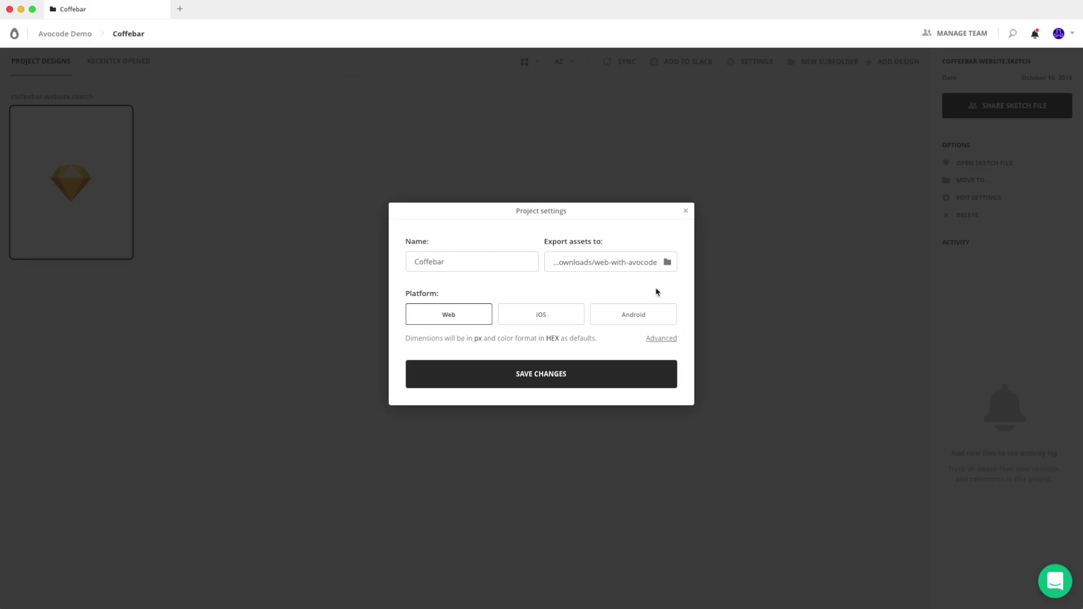
click(543, 373)
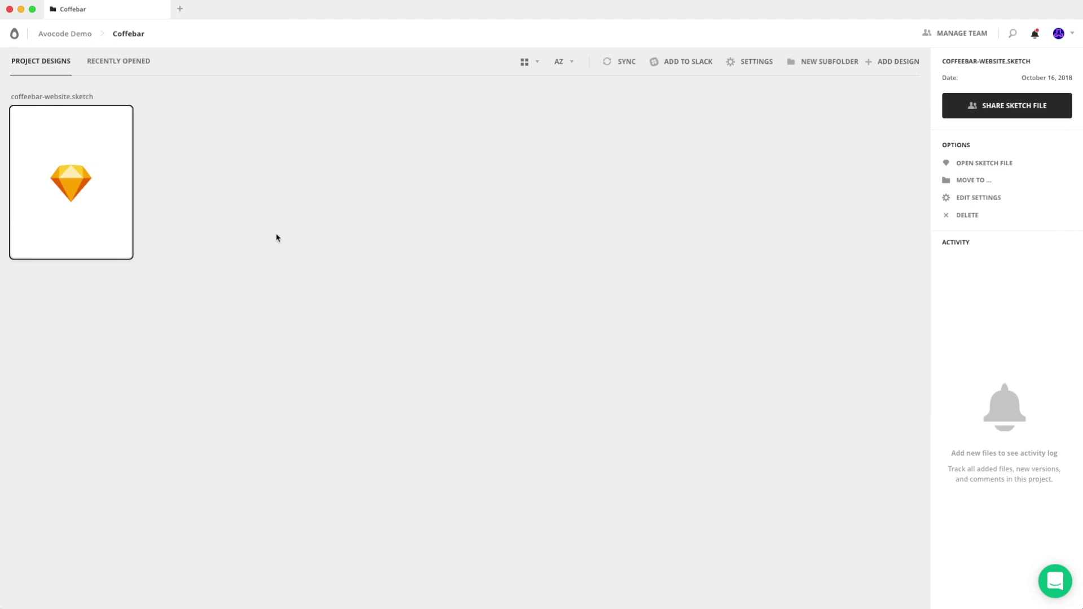
- Open the coffeebar-homepage design and export the kettle layer as kettle.png into the img folder
double_click(44, 177)
double_click(94, 194)
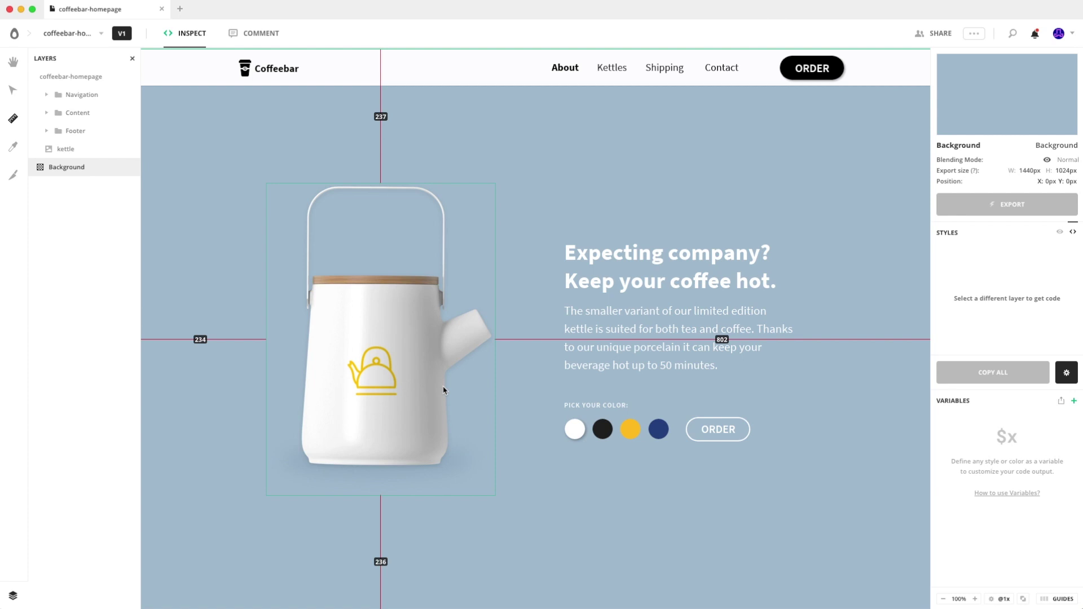
click(443, 389)
key(super+e)
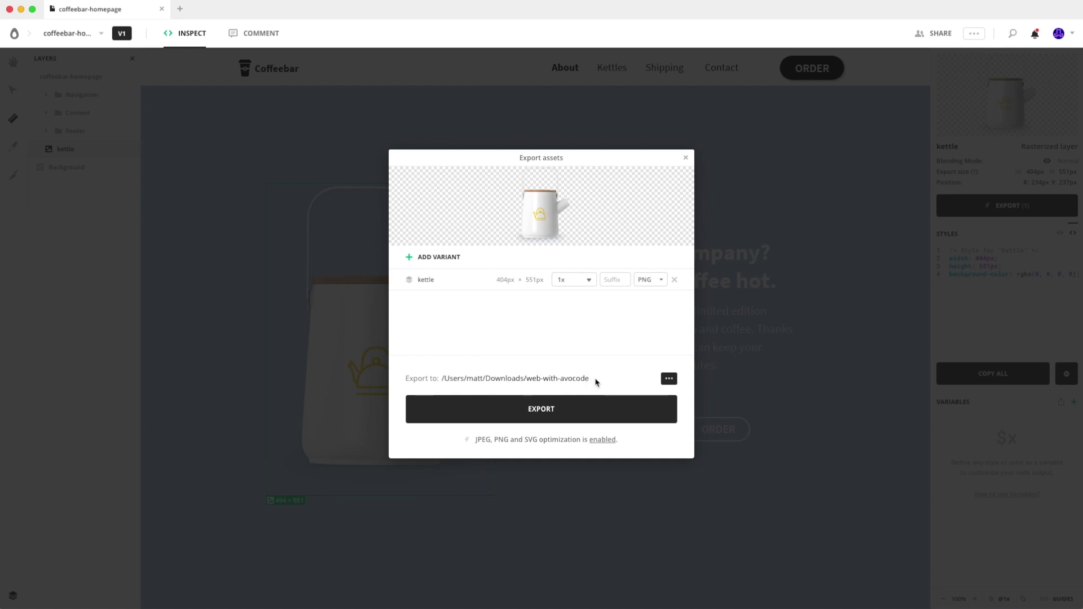
click(667, 380)
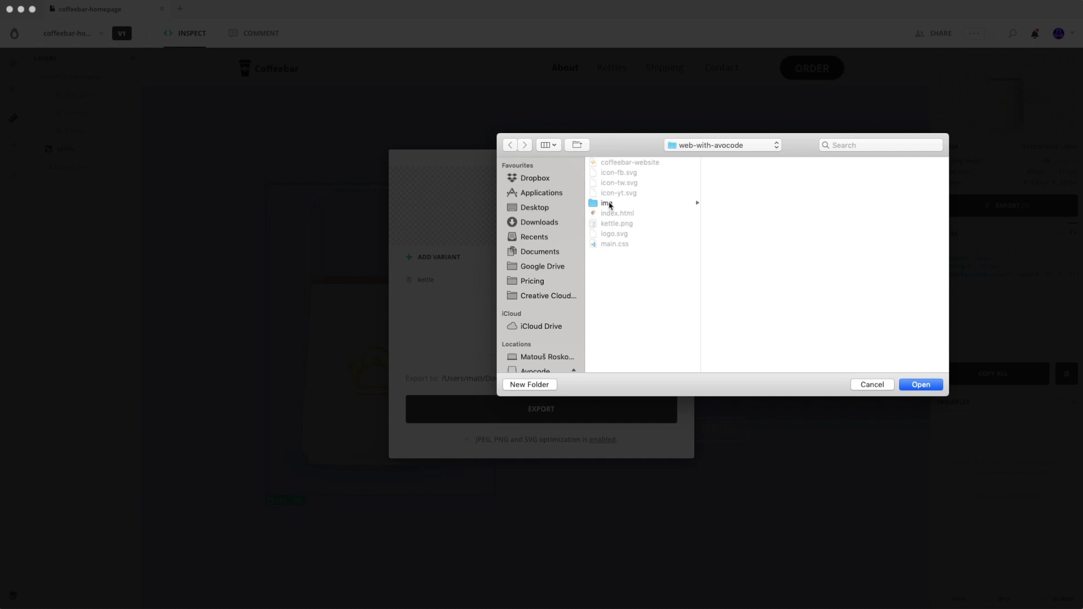
click(608, 203)
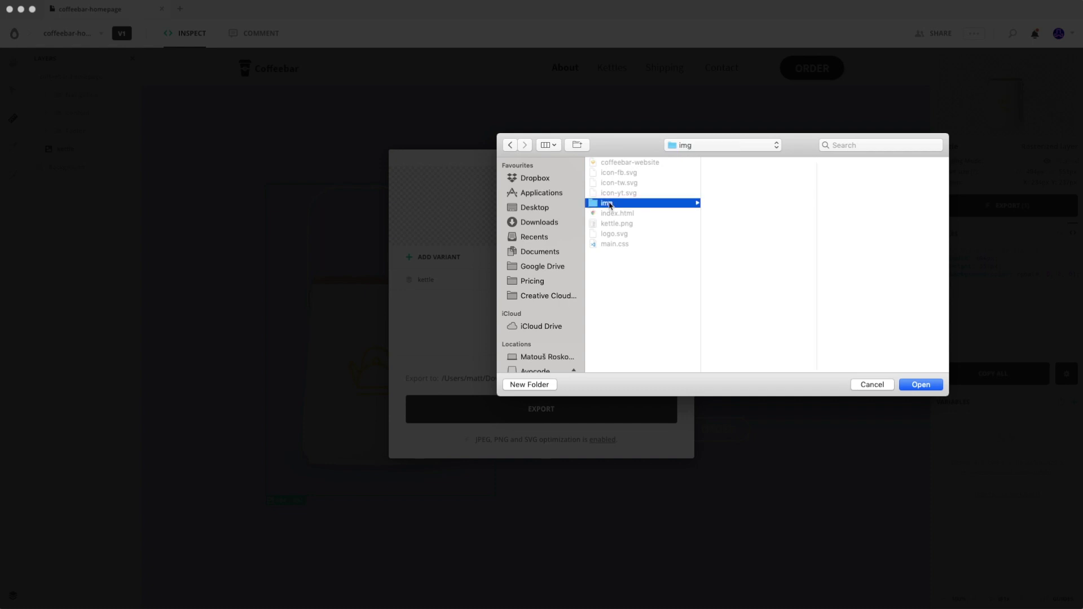
click(921, 388)
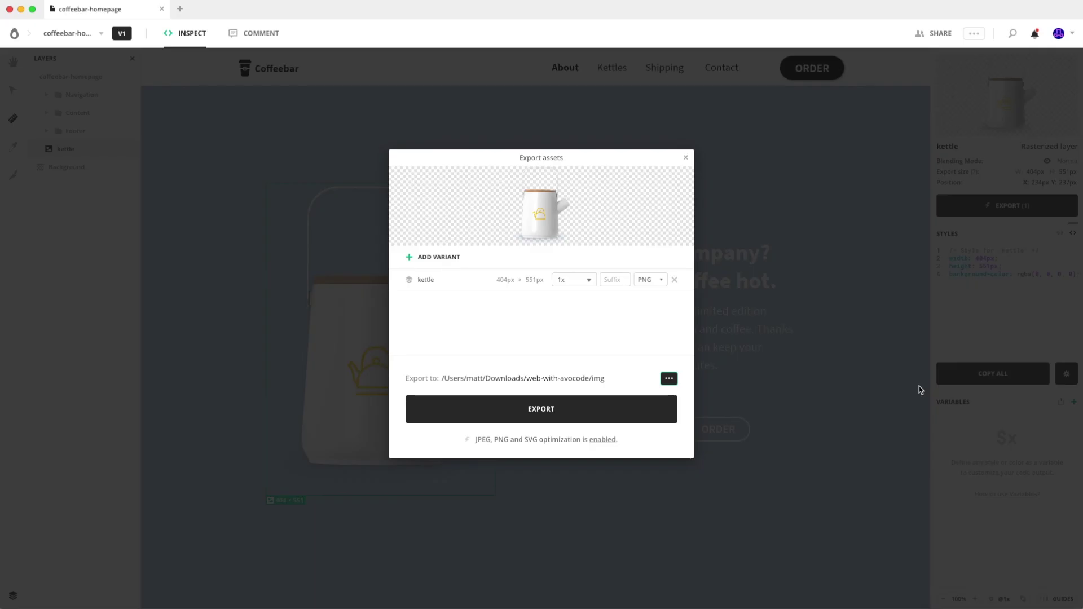
click(545, 417)
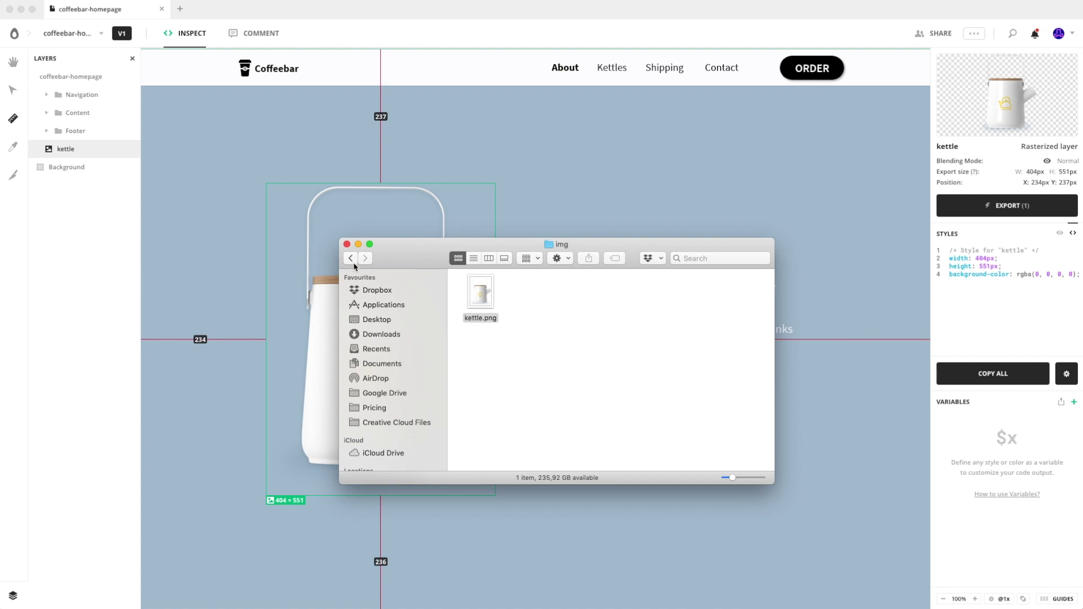
- Check kettle.png in the img folder, then bring the Sketch coffeebar-website document forward
click(353, 262)
double_click(491, 368)
click(848, 312)
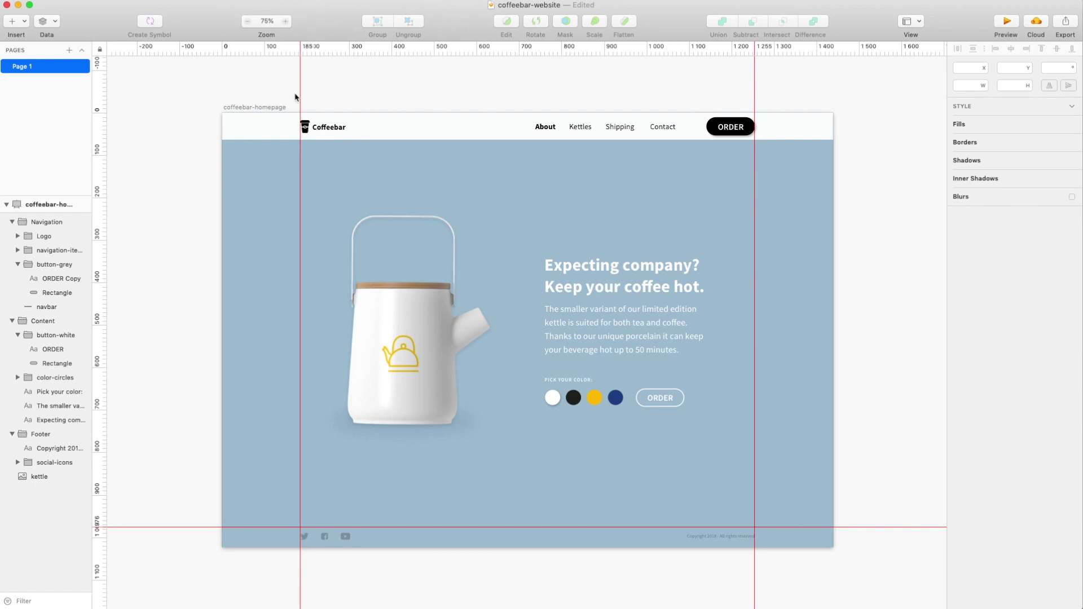
- Select the coffeebar-homepage artboard and send it to Avocode with Cmd+E
click(243, 110)
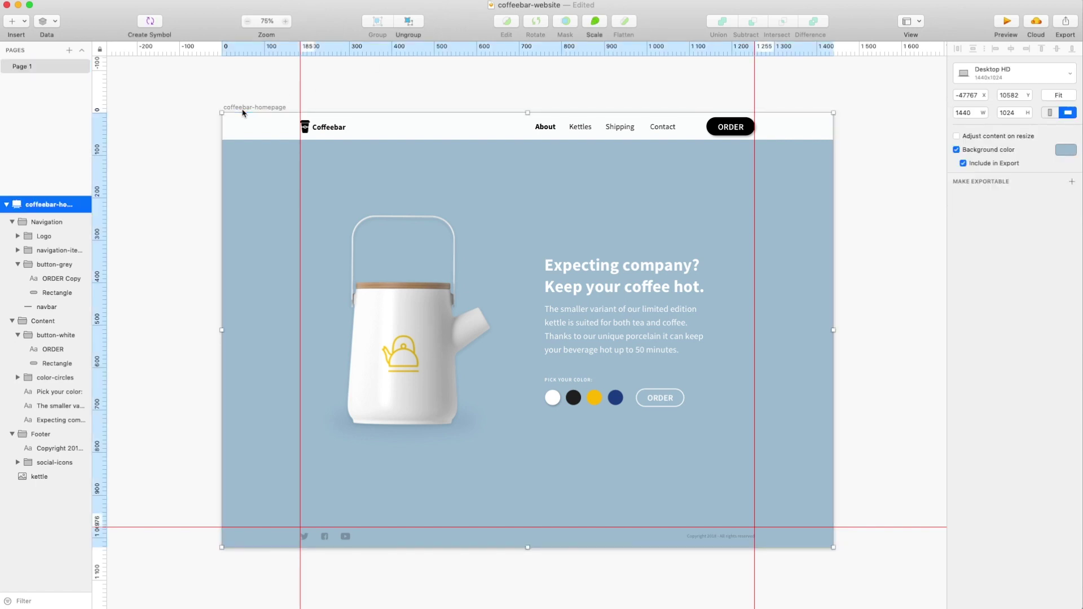
key(super+e)
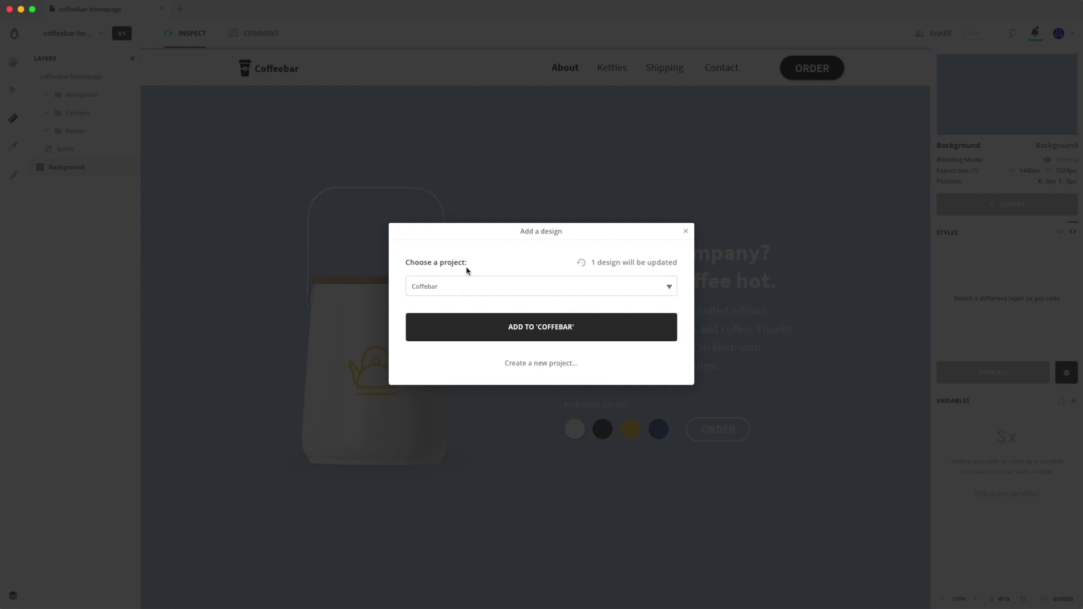
click(668, 292)
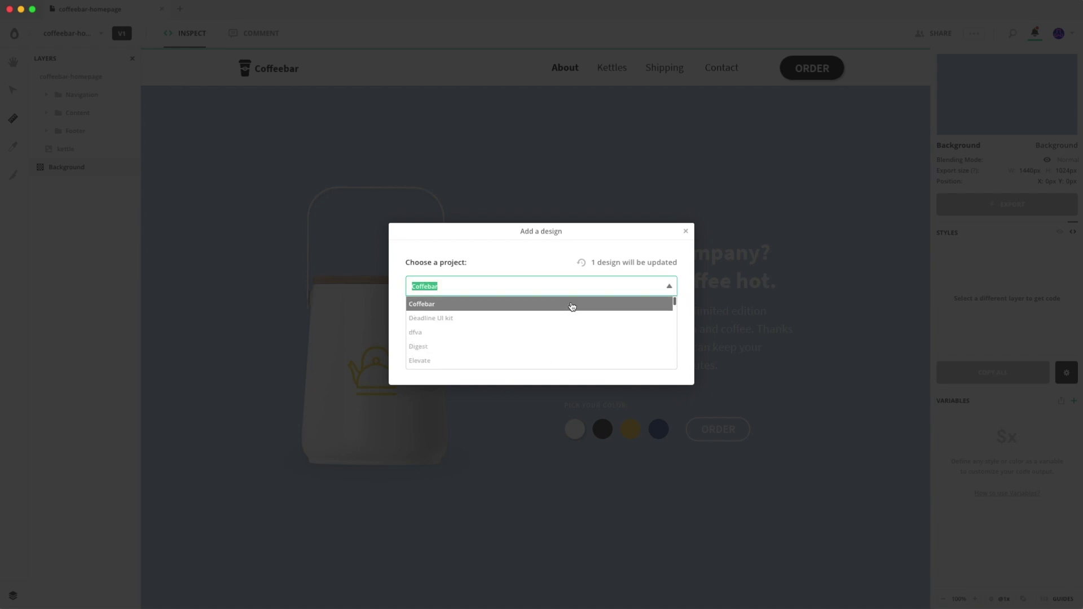
click(605, 284)
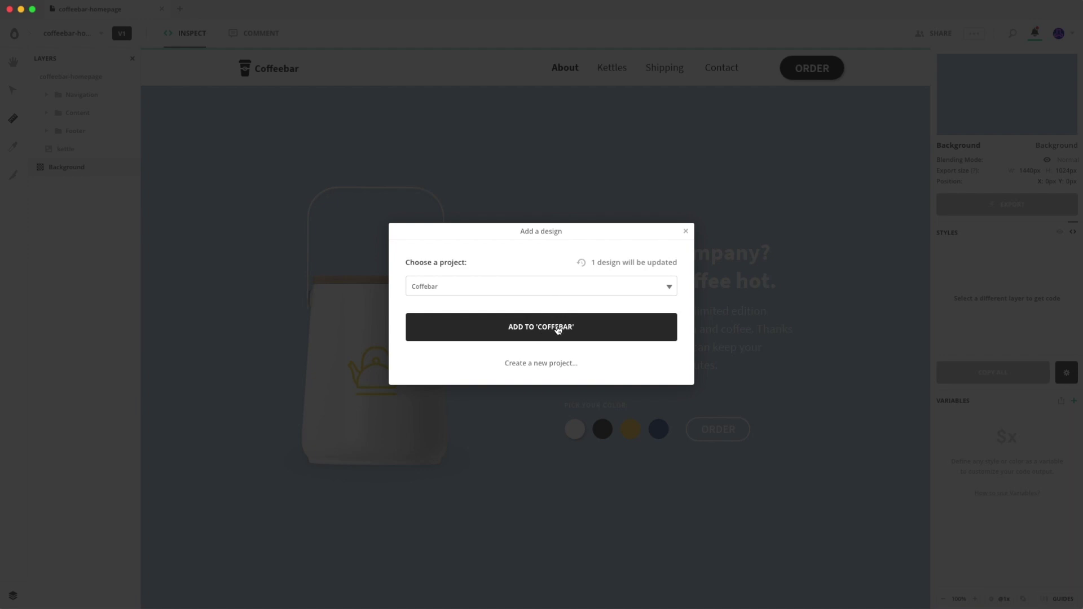
- Create the web project 'Your peachy project' with its default name and open its coffeebar-homepage artboard
click(545, 364)
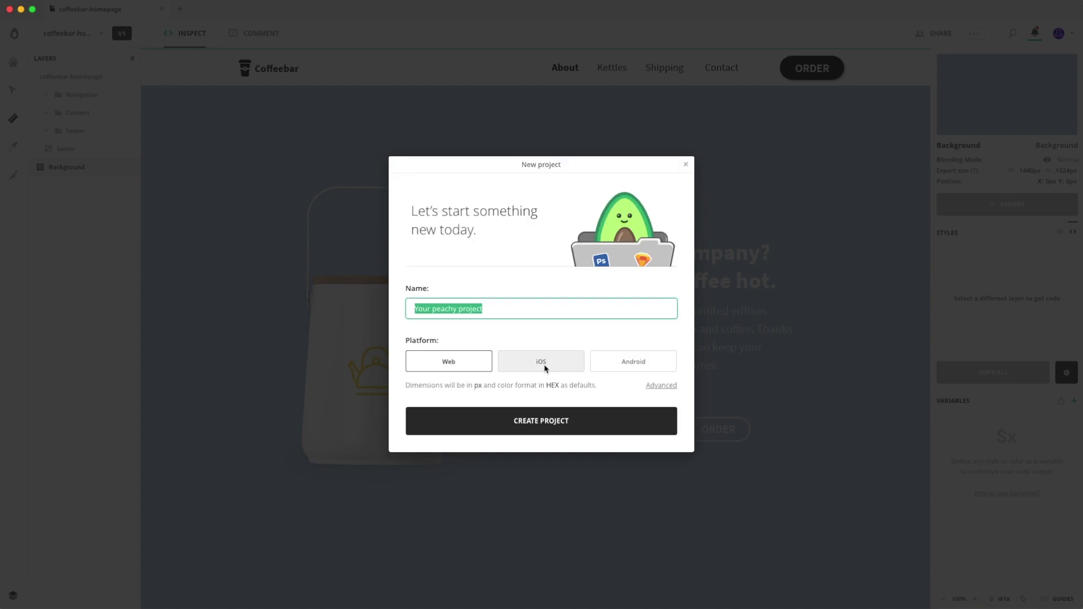
click(541, 424)
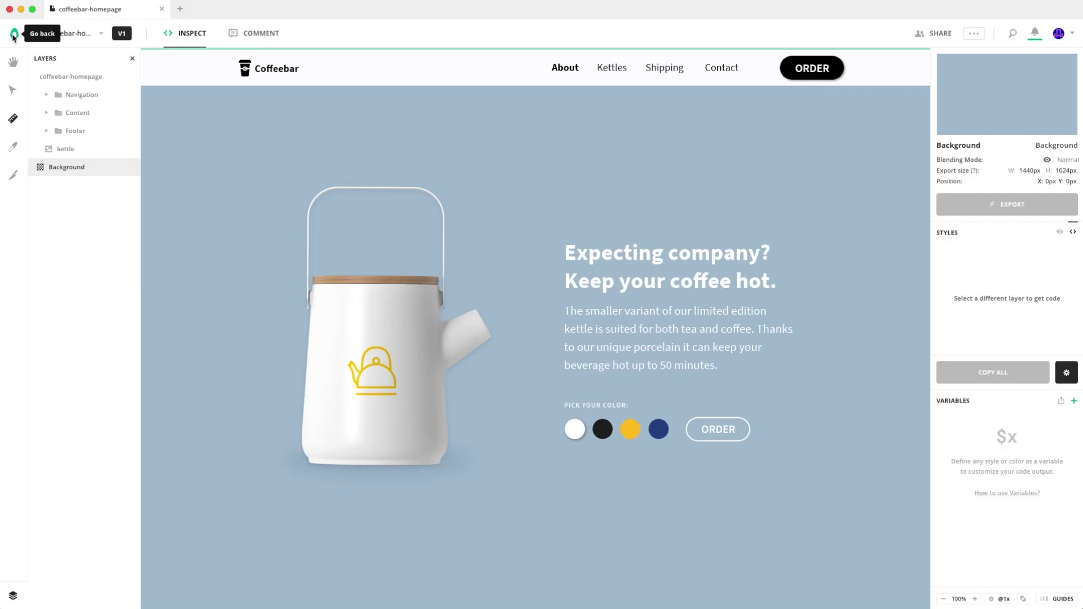
click(13, 36)
click(144, 218)
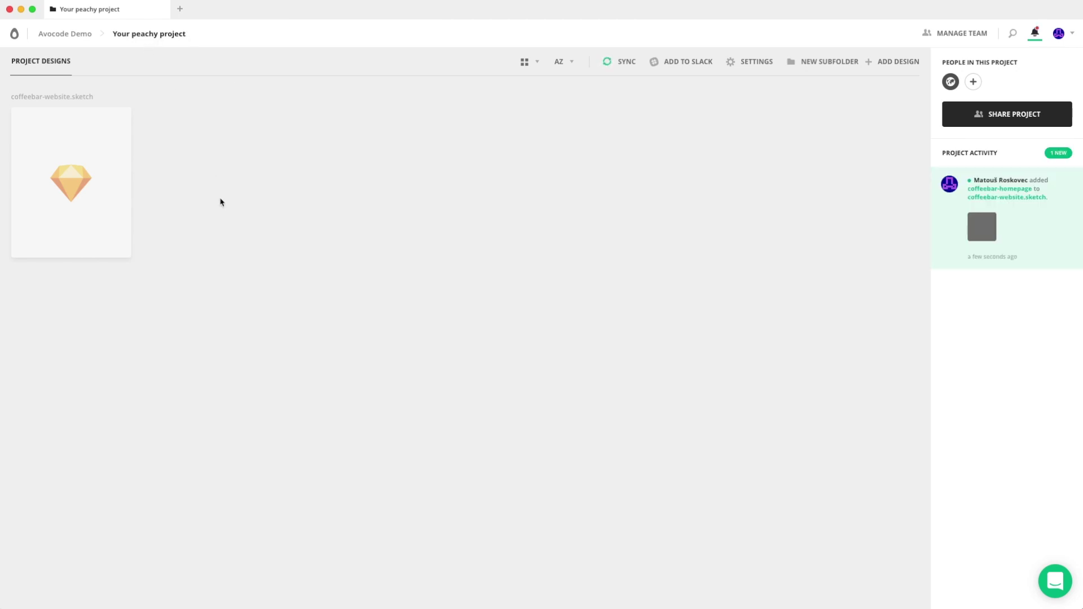
double_click(69, 152)
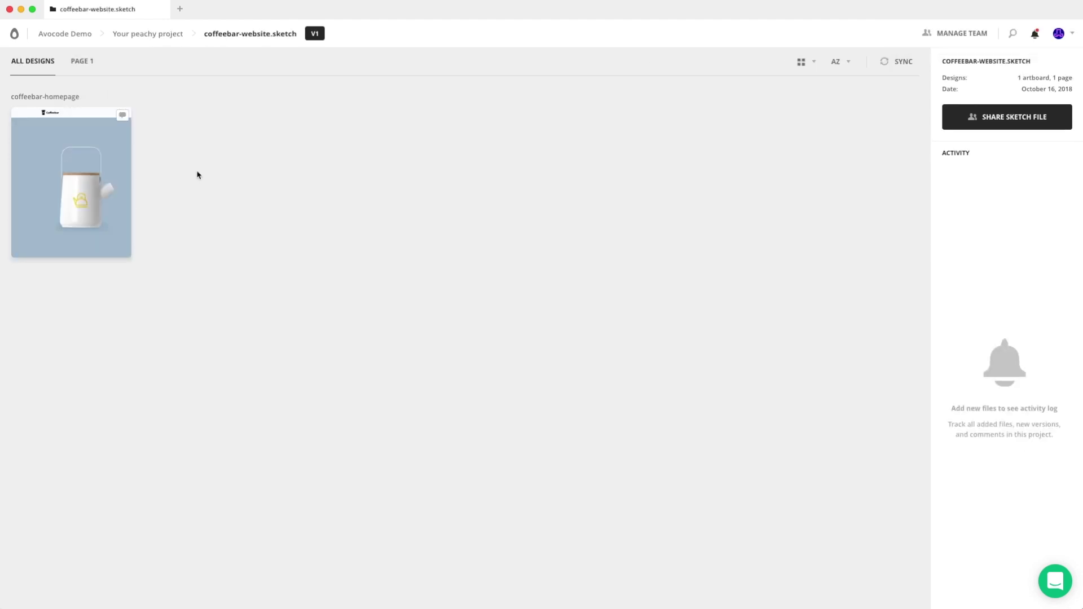
double_click(45, 189)
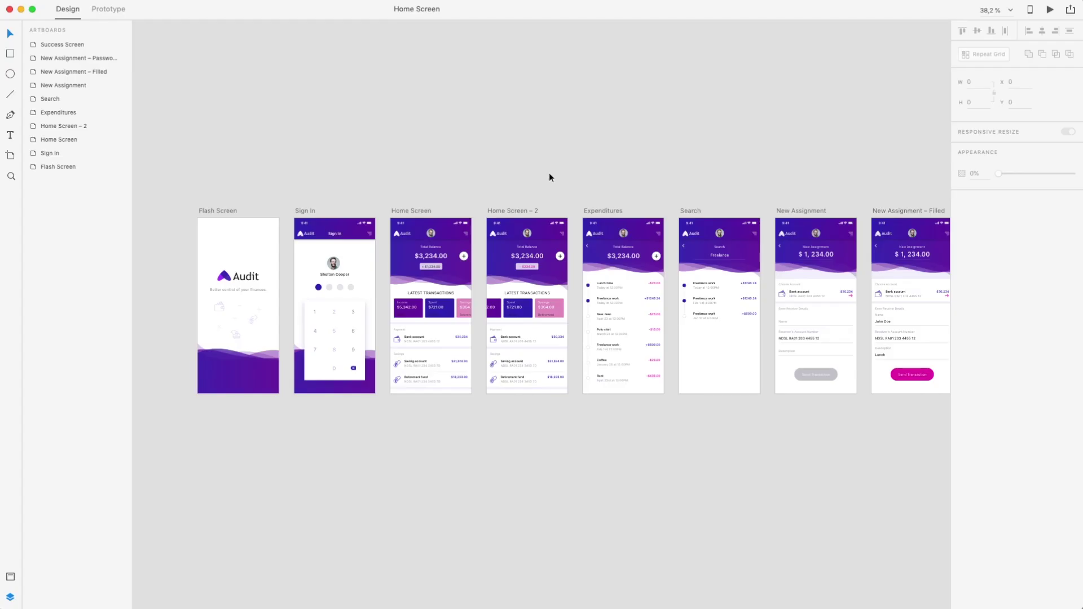
- Rename the Home Screen artboard to '_Home Screen' by adding a leading underscore
scroll(547, 217, down, 3)
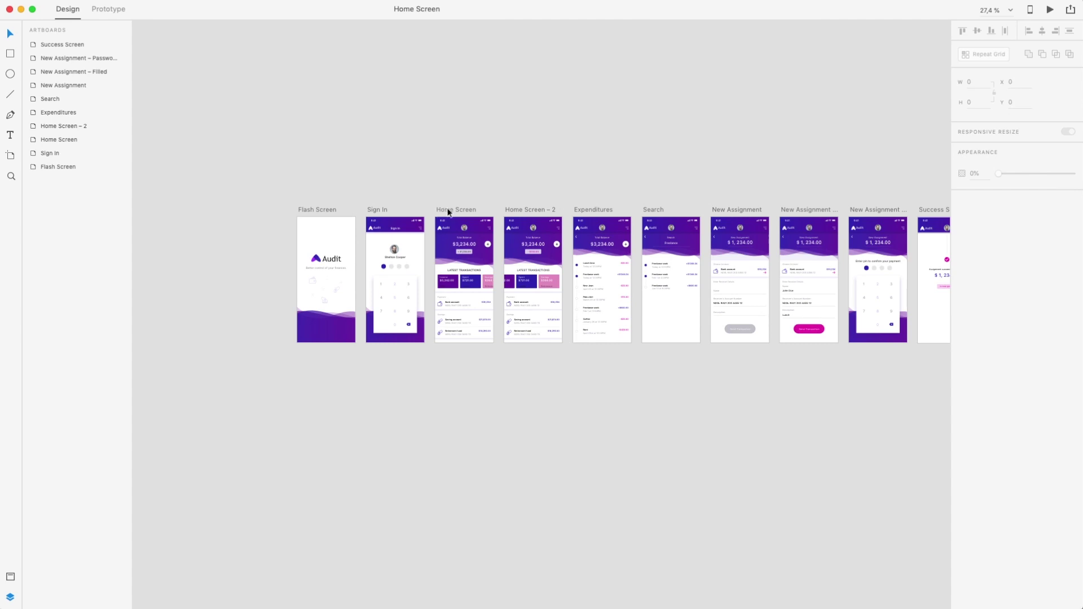
click(449, 210)
double_click(449, 209)
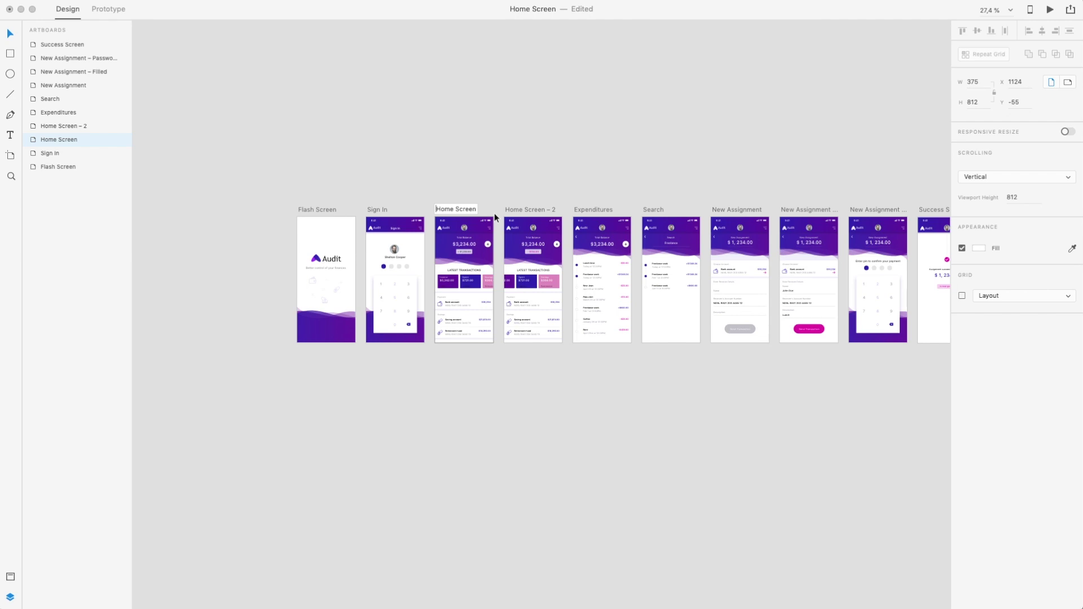
click(439, 210)
key(Return)
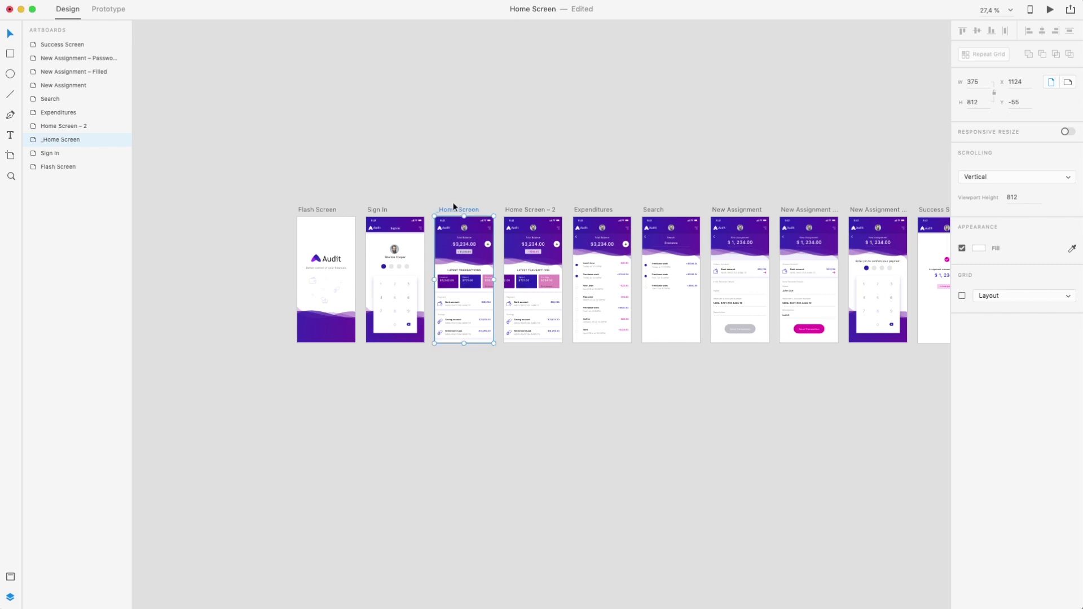
scroll(458, 314, right, 5)
scroll(458, 314, up, 1)
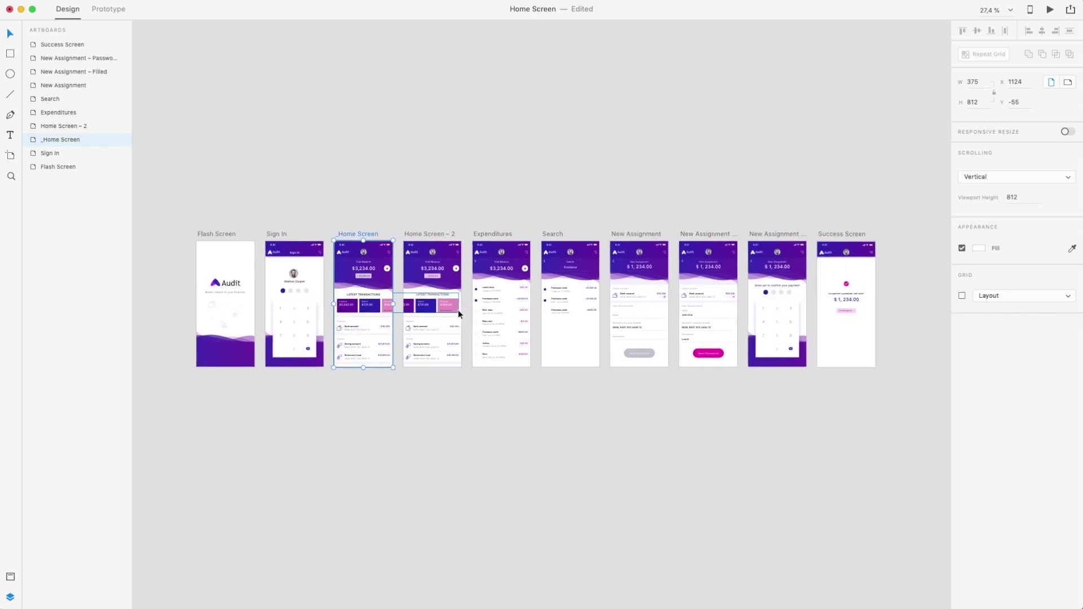
scroll(544, 235, left, 3)
scroll(544, 235, down, 1)
click(317, 206)
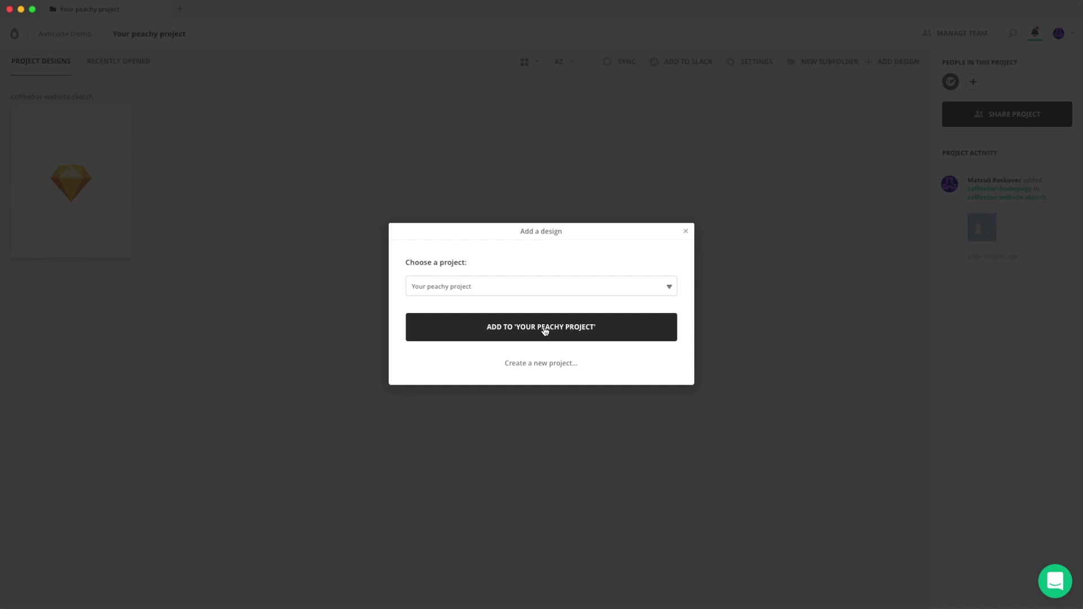
- Add Home Screen.xd to Your peachy project, browse its artboards, and select Search
click(544, 331)
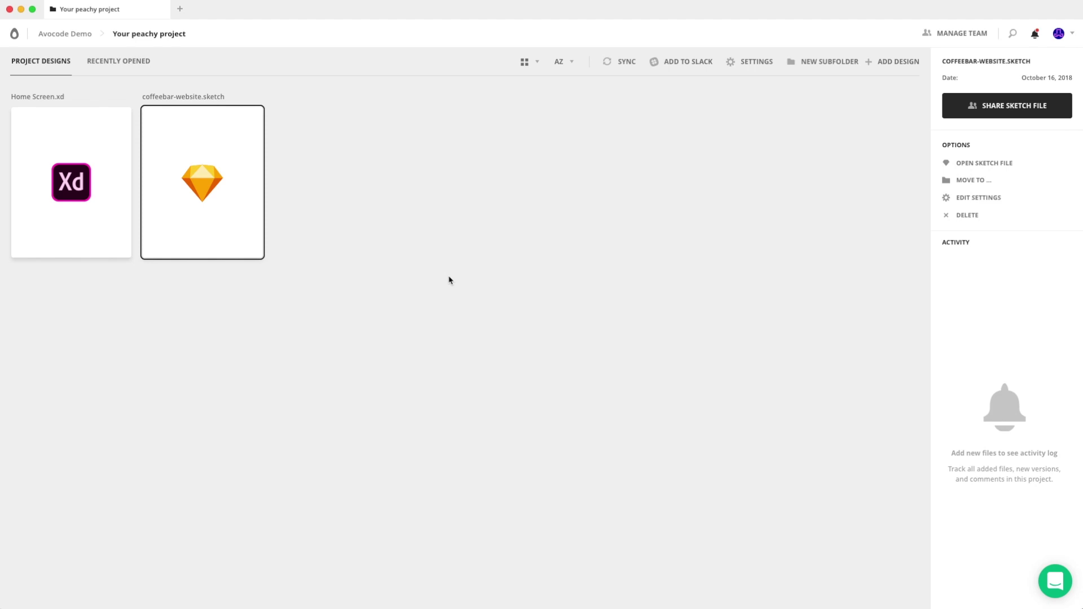
click(84, 191)
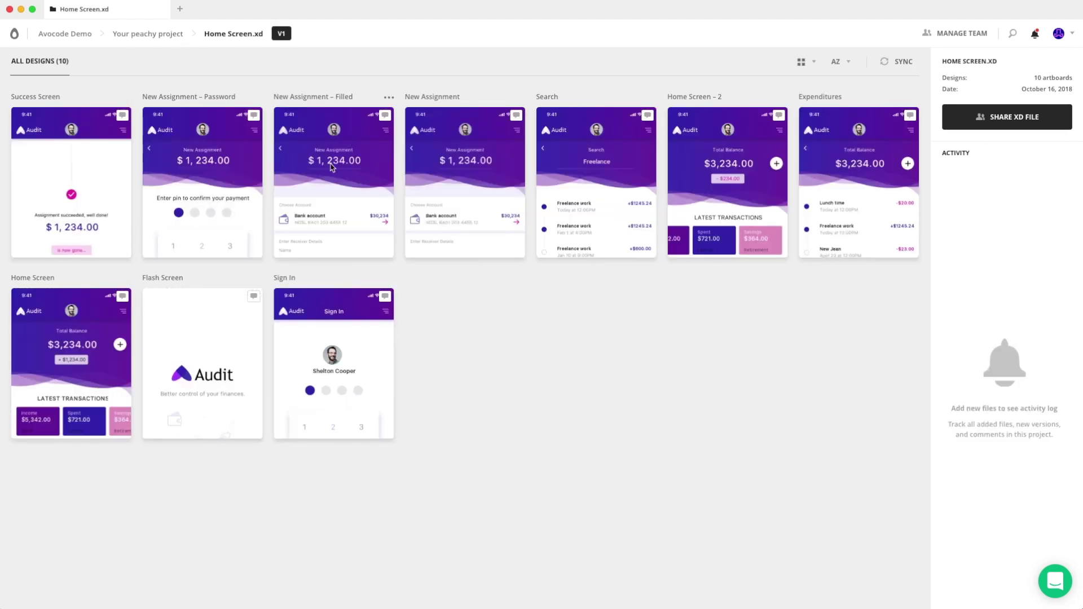
click(211, 167)
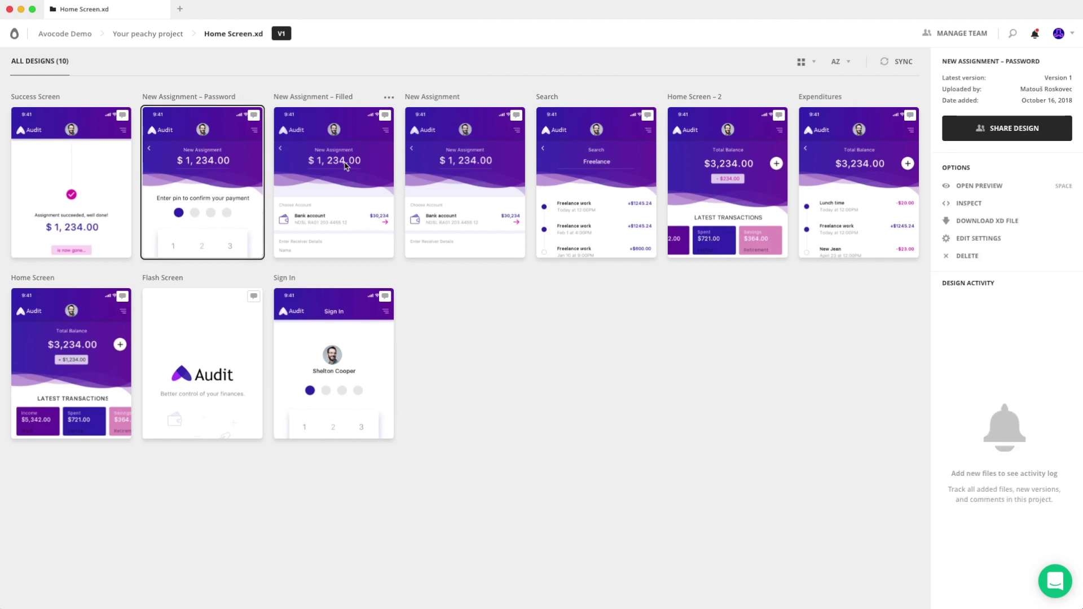
key(Right)
key(Right)
click(596, 169)
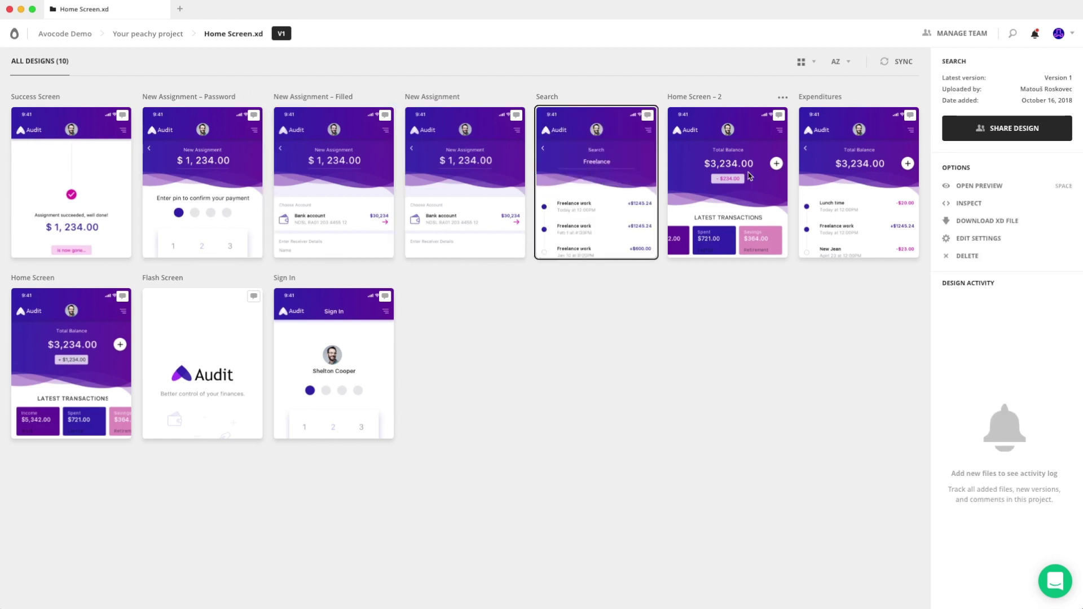
click(750, 177)
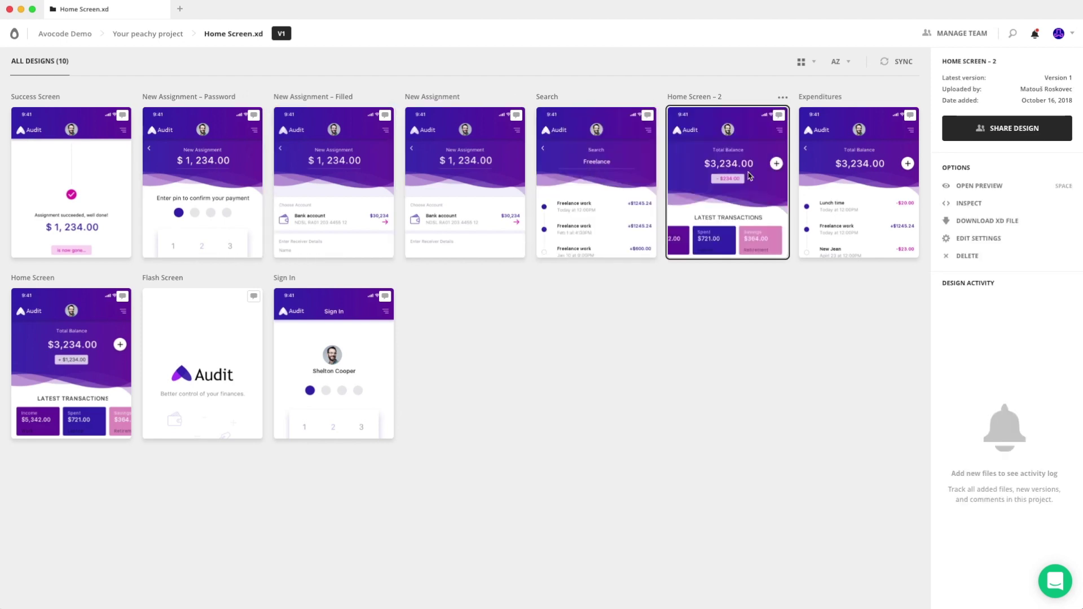
click(597, 196)
- Open the Search artboard and inspect its Freelance text, Audit logo and profile avatar layers
double_click(597, 197)
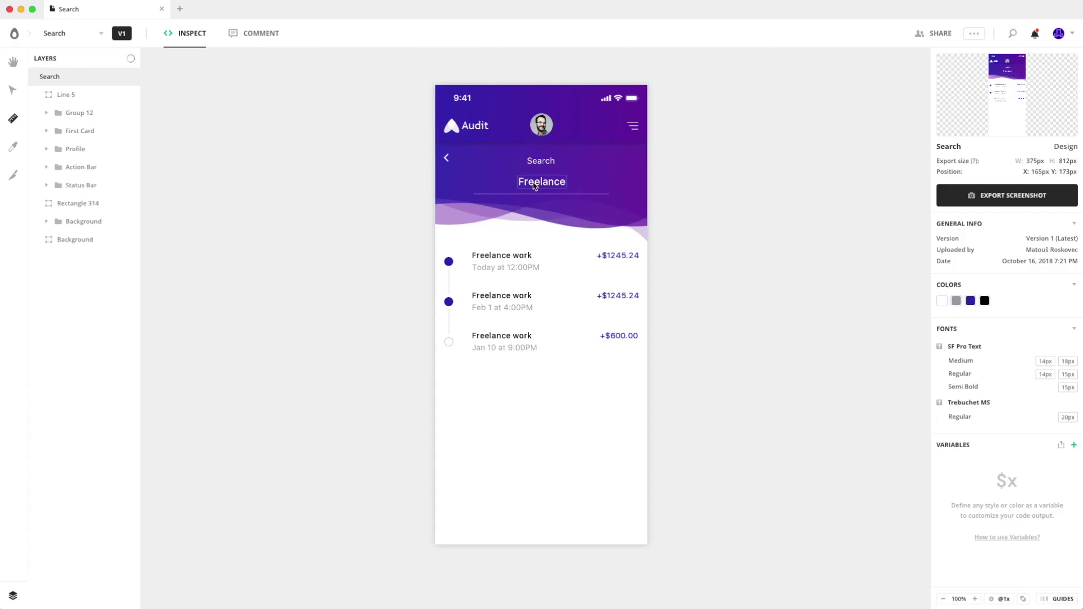
click(535, 186)
click(477, 129)
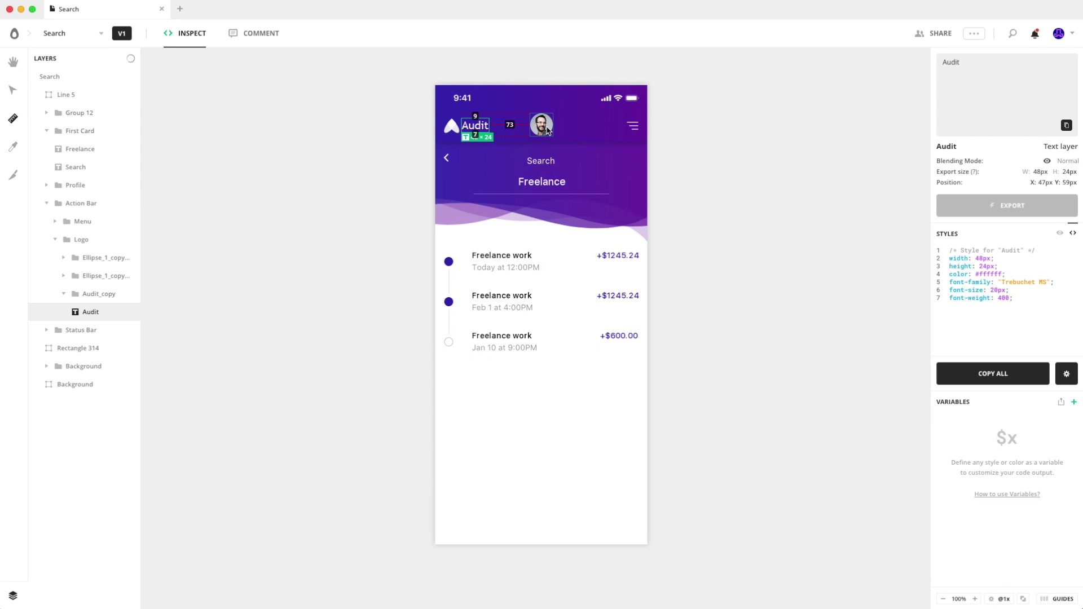
click(543, 131)
click(371, 234)
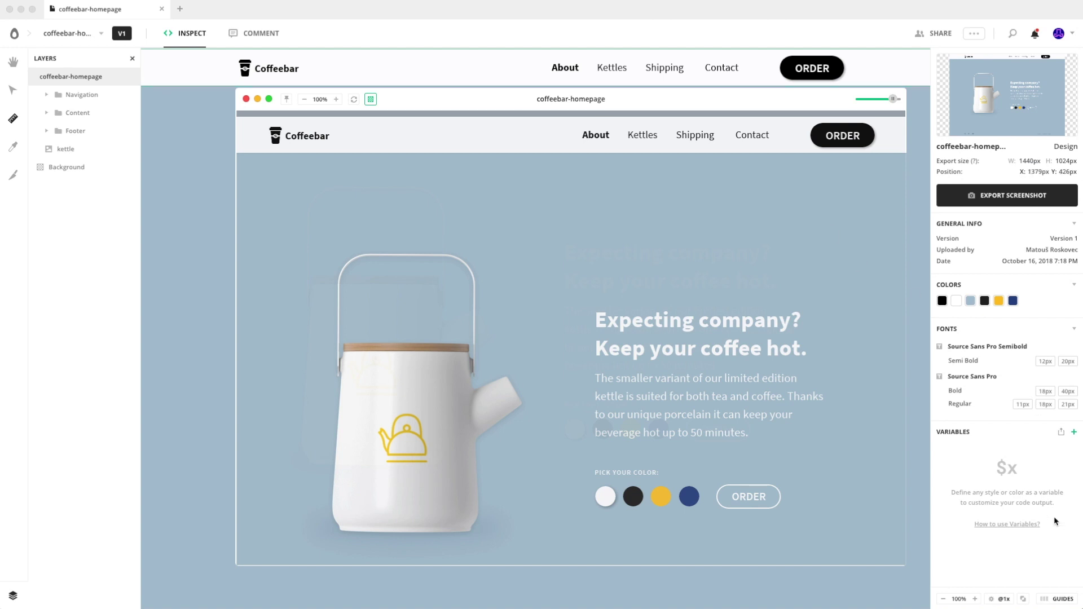
- Reopen the Pixel Checker overlay, move it up and left, and lower its opacity
click(1024, 599)
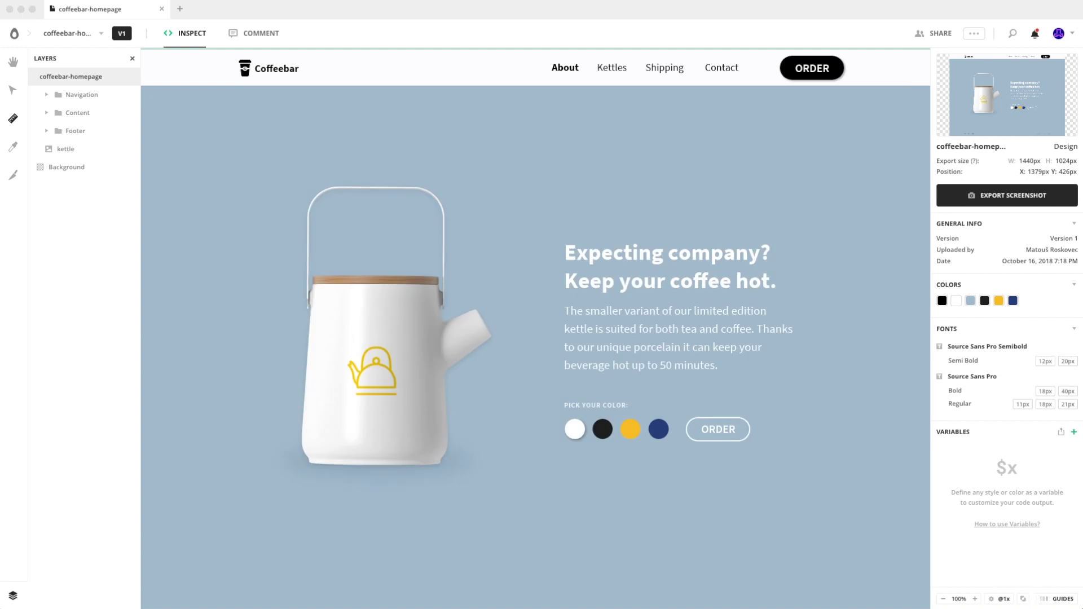
drag(505, 534, 545, 197)
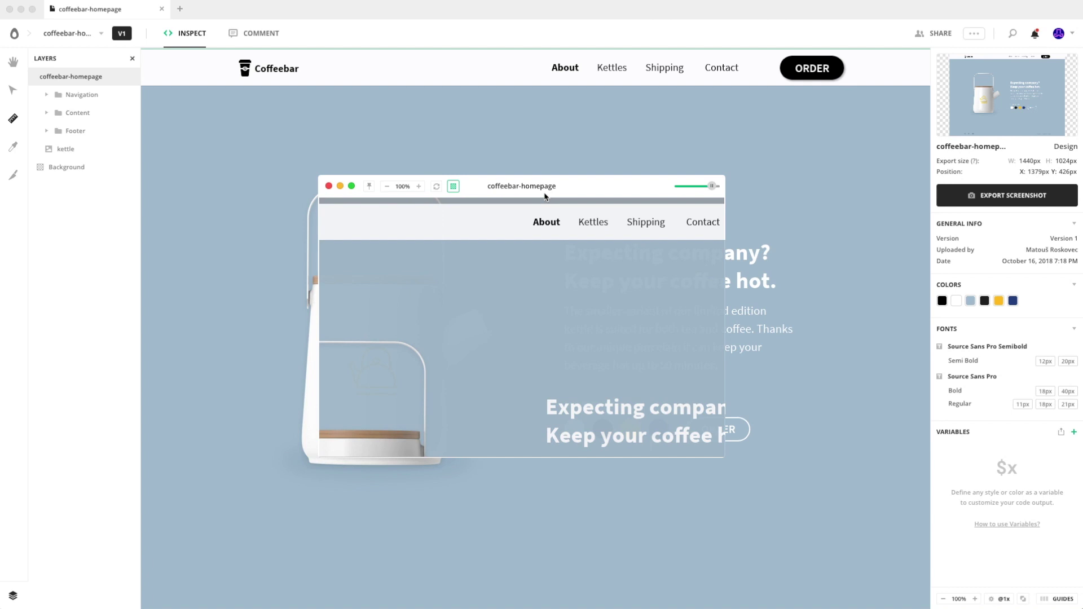
drag(528, 193, 395, 136)
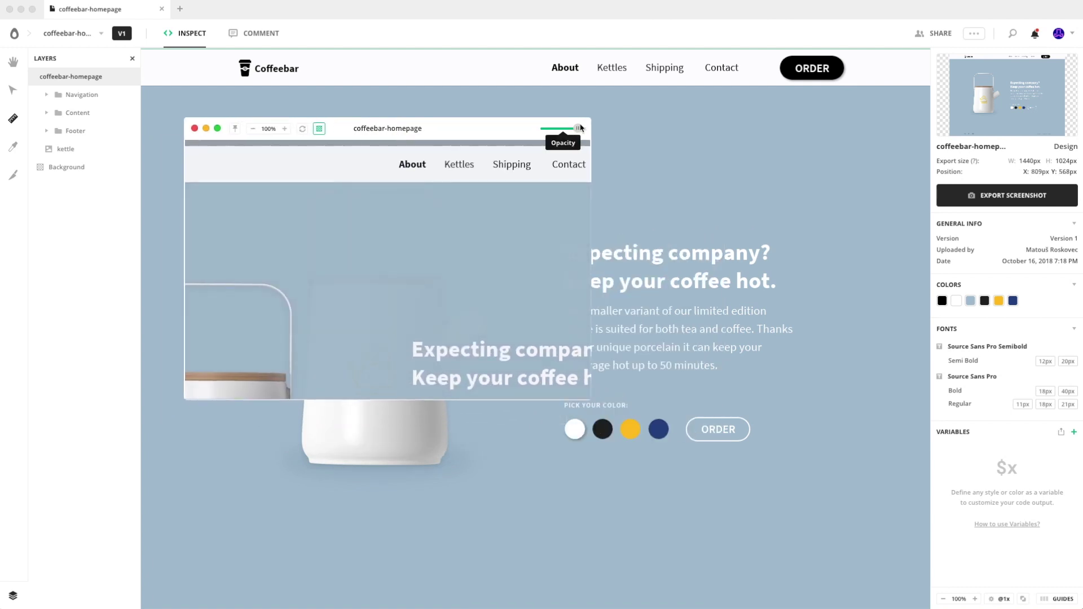
mouse_move(577, 128)
mouse_down()
mouse_move(555, 129)
mouse_move(581, 129)
mouse_up()
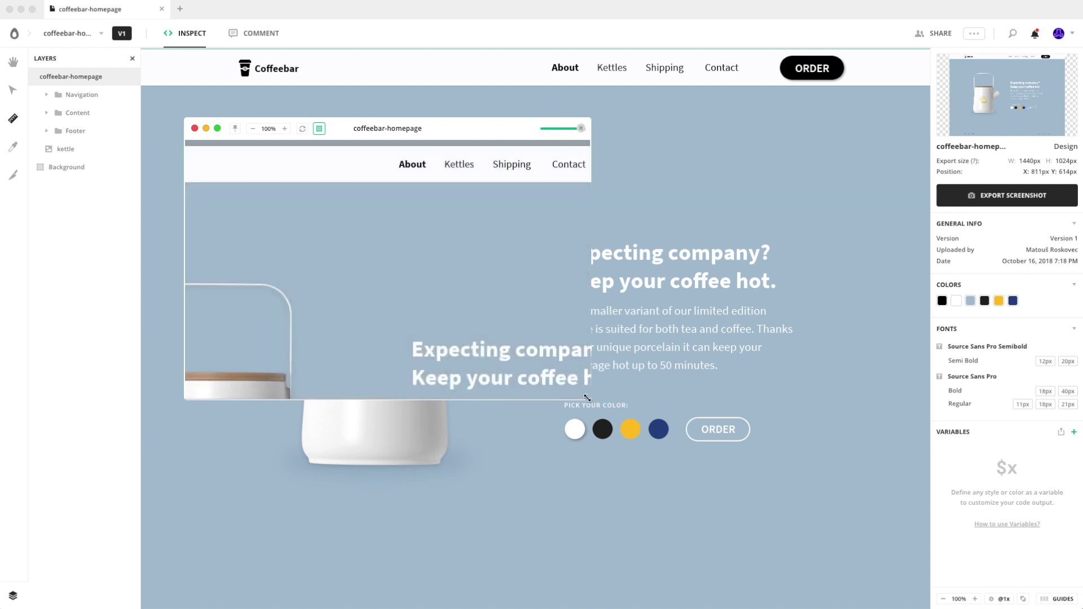
- Enlarge and reposition the overlay so it covers the whole coffeebar homepage
drag(591, 399, 750, 476)
drag(941, 562, 944, 563)
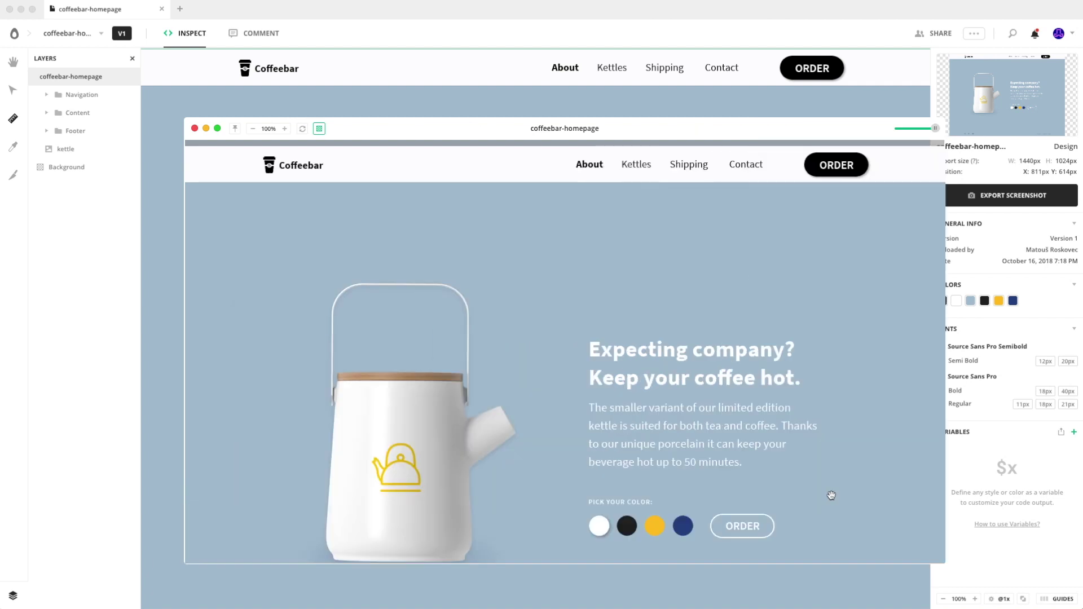
drag(538, 133, 443, 67)
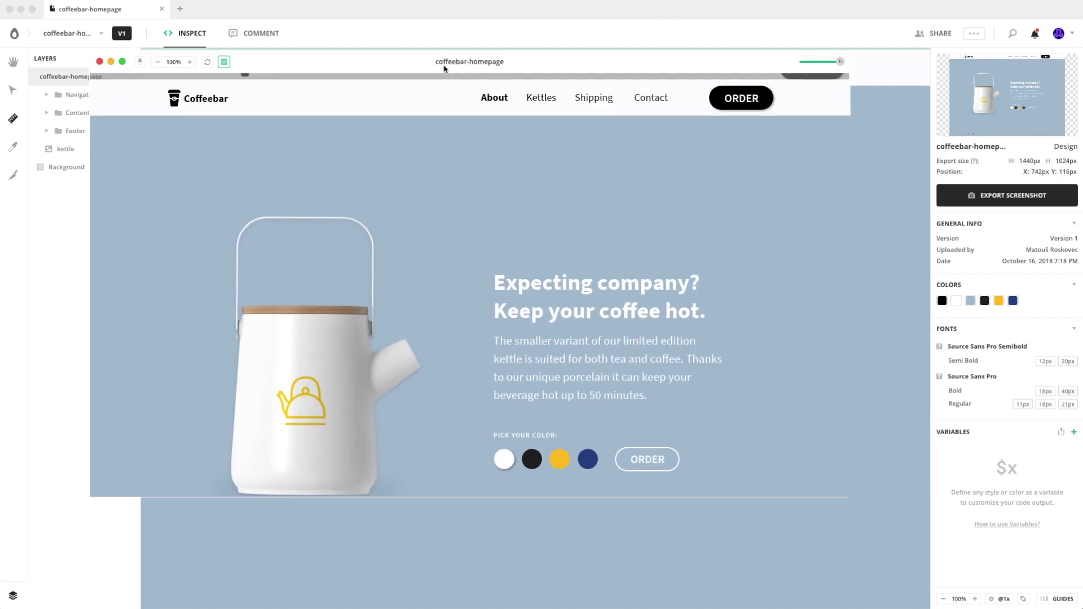
drag(847, 497, 971, 570)
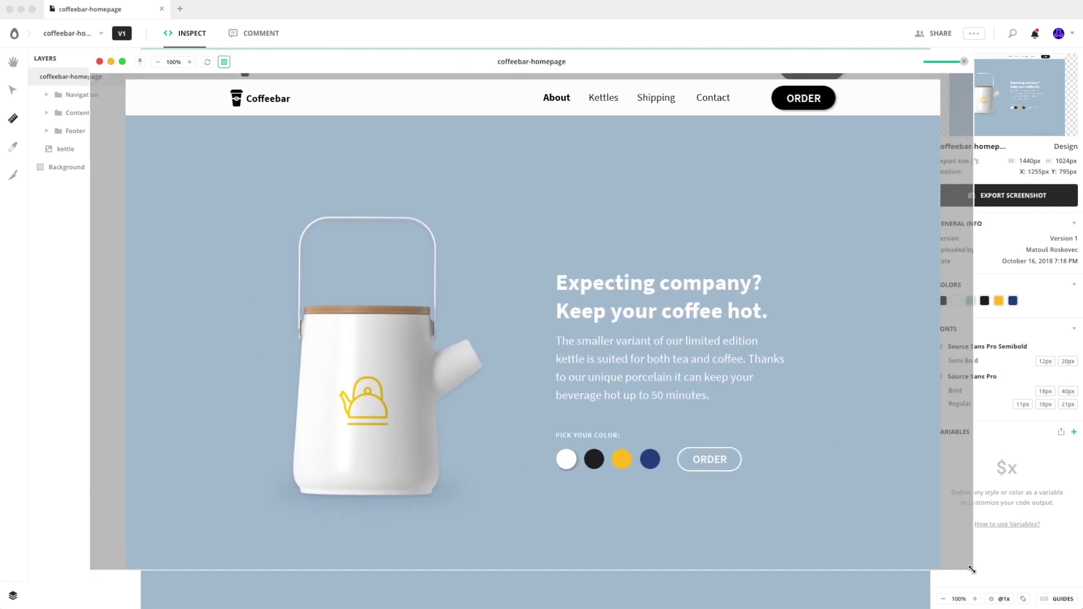
- Toggle the overlay's grey background off and on, pin the window, and nudge it left
click(224, 62)
click(223, 62)
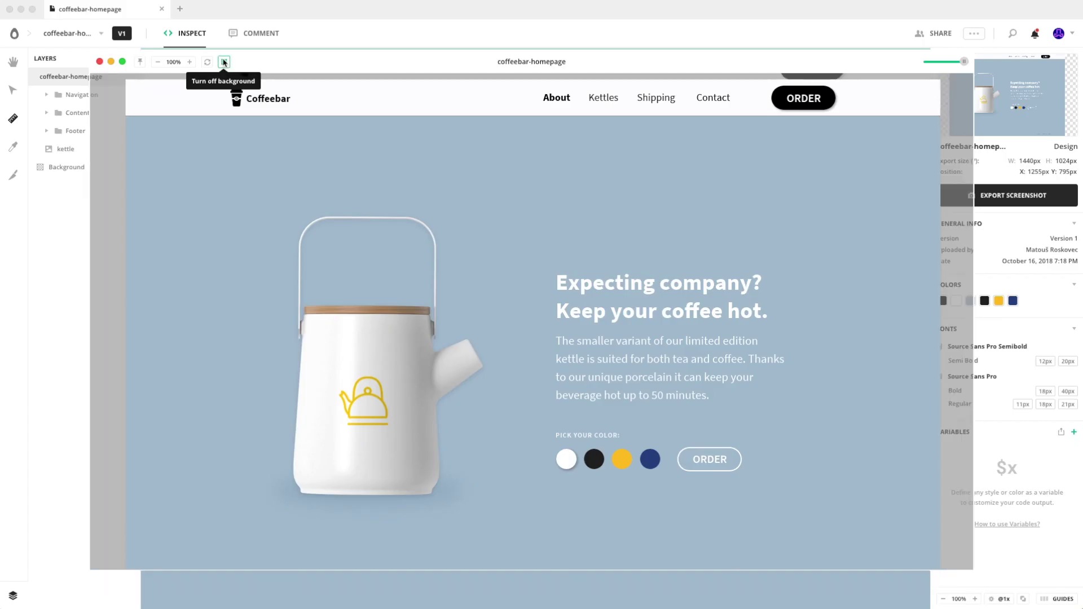
click(139, 63)
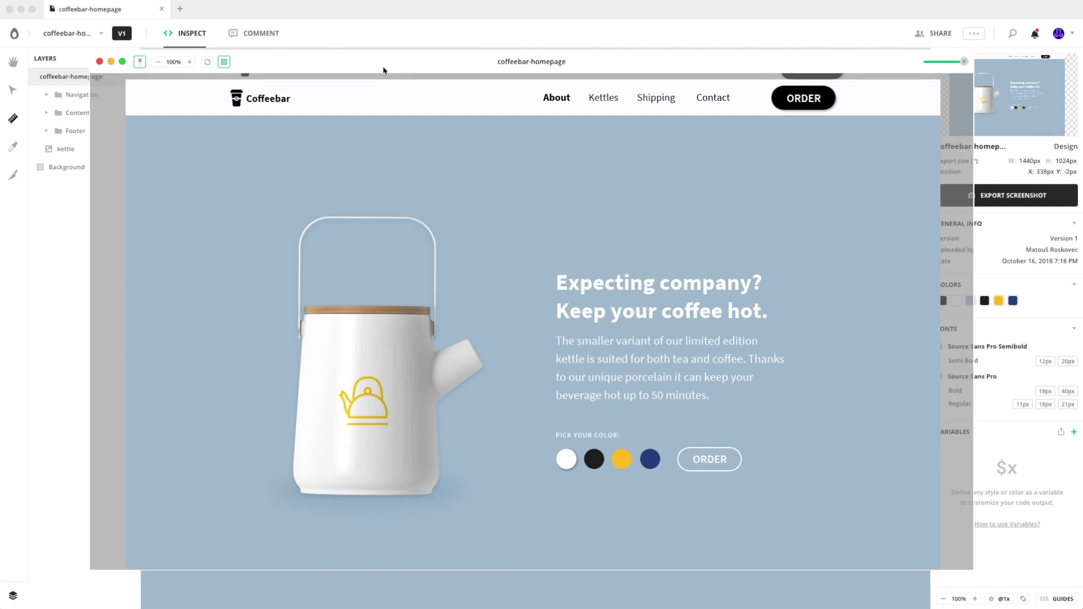
mouse_move(384, 67)
mouse_down()
mouse_move(449, 73)
mouse_move(365, 72)
mouse_up()
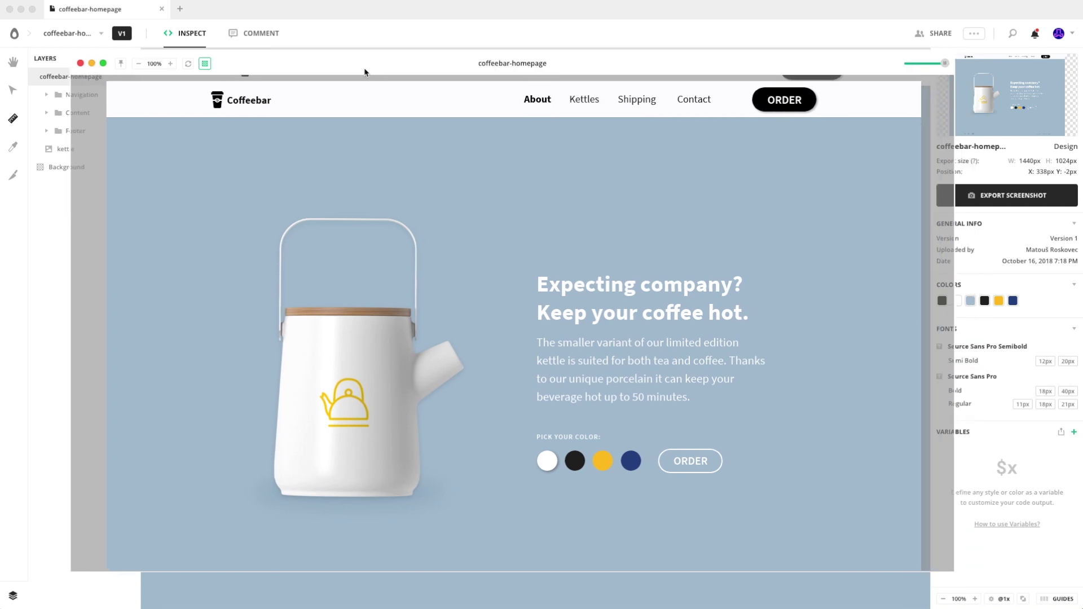